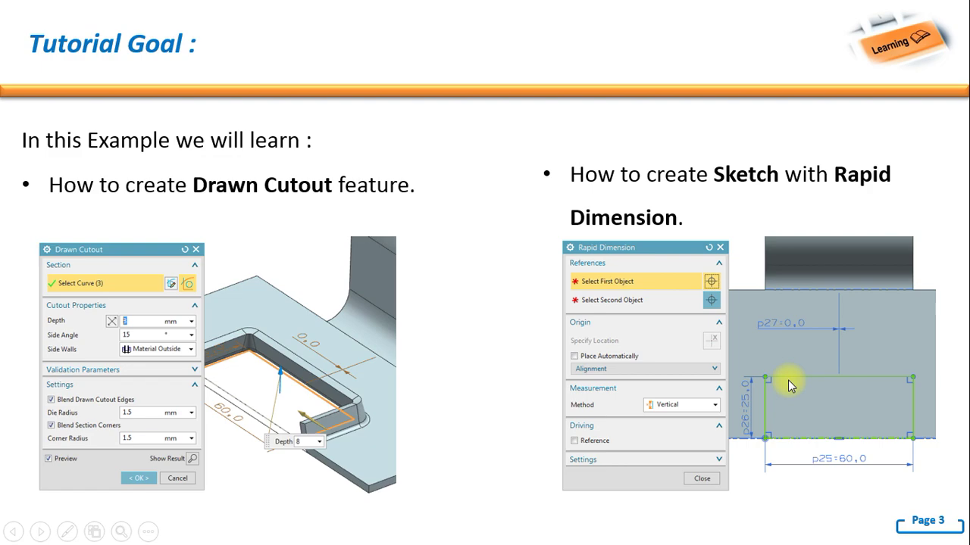
Advance past the tutorial goal slide and continue in NX with 05 - Drawn Cutout 2.prt.
left_click(836, 377)
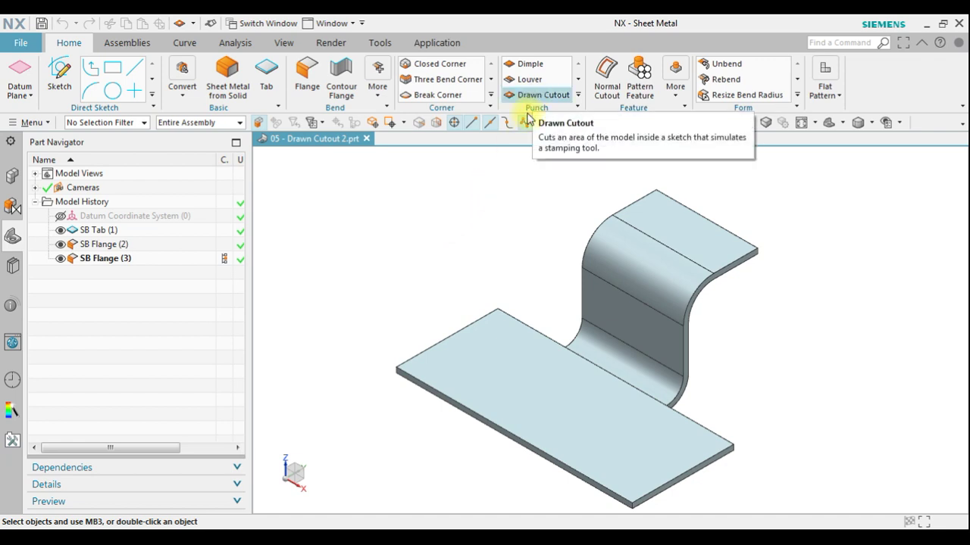
Inspect the SB Tab (1), SB Flange (2) and SB Flange (3) features, then start a Drawn Cutout.
mouse_move(551, 288)
middle_mouse_down()
mouse_move(500, 272)
mouse_move(568, 270)
mouse_move(547, 273)
middle_mouse_up()
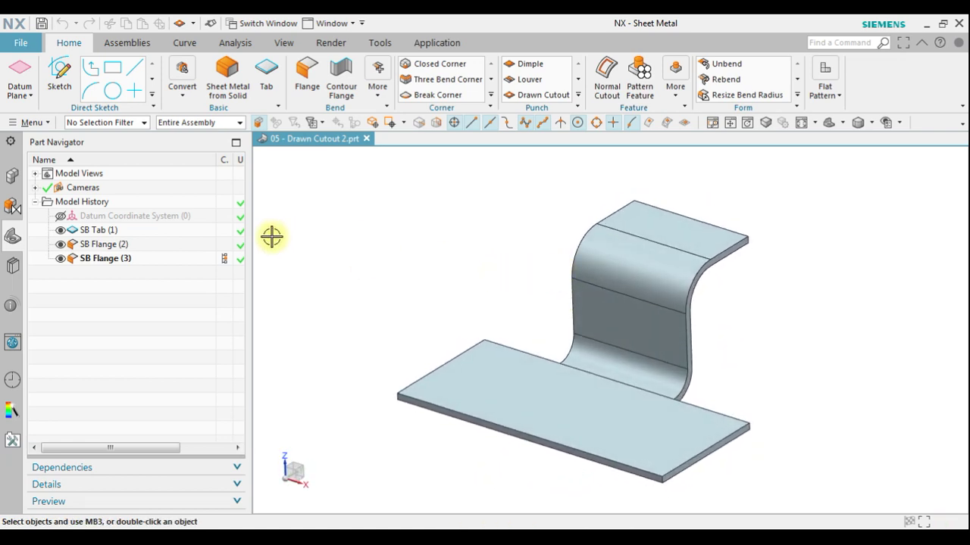
left_click(208, 232)
left_click(185, 247)
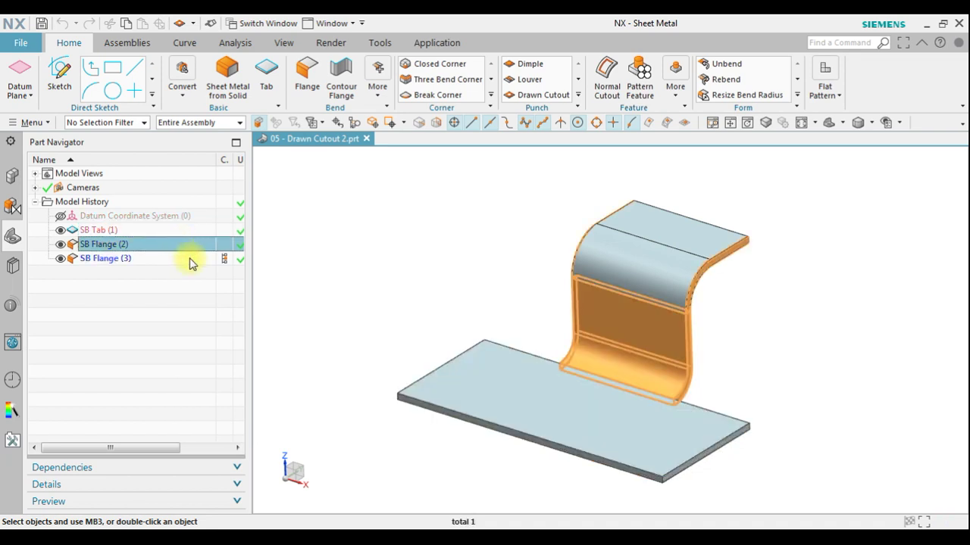
left_click(191, 261)
key("Escape")
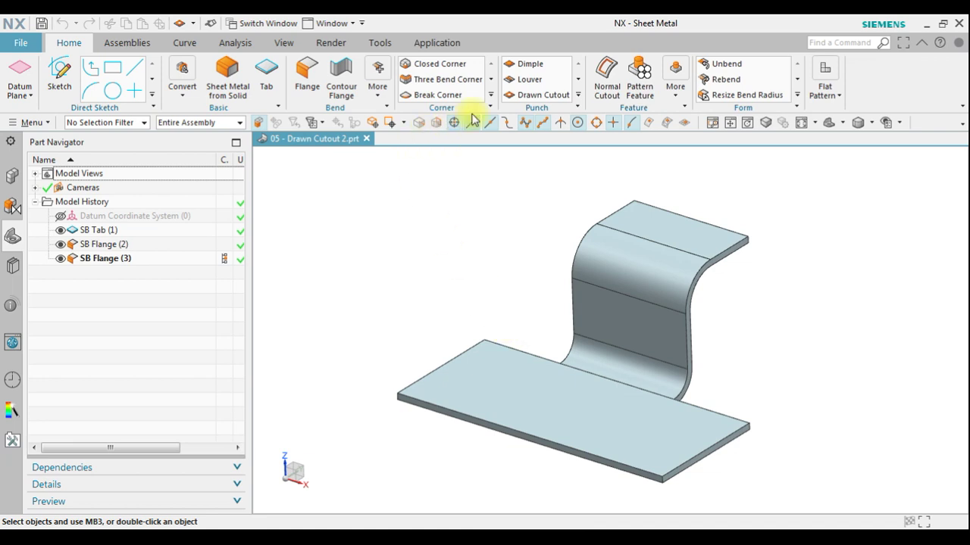
left_click(528, 96)
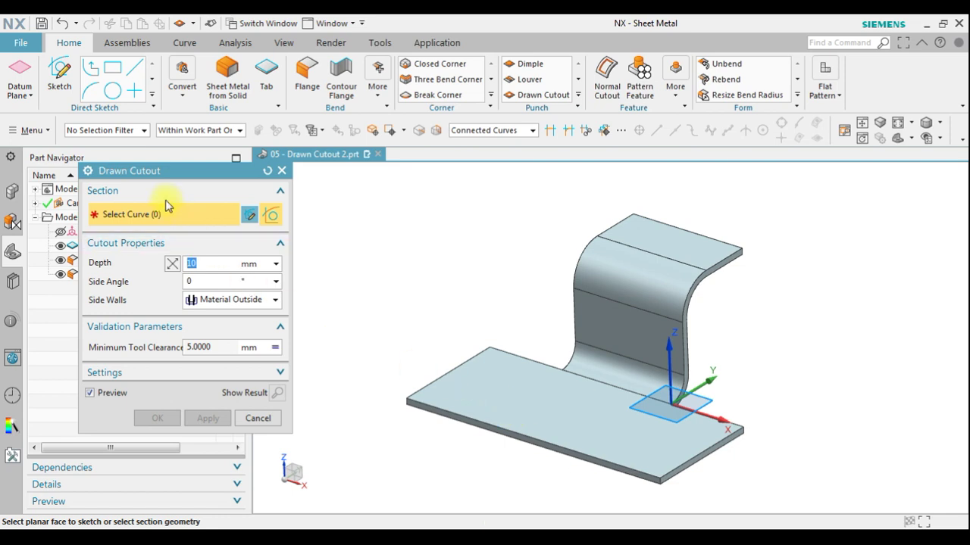
Create the cutout section sketch SKETCH_001 on the flat base tab face.
left_click(247, 217)
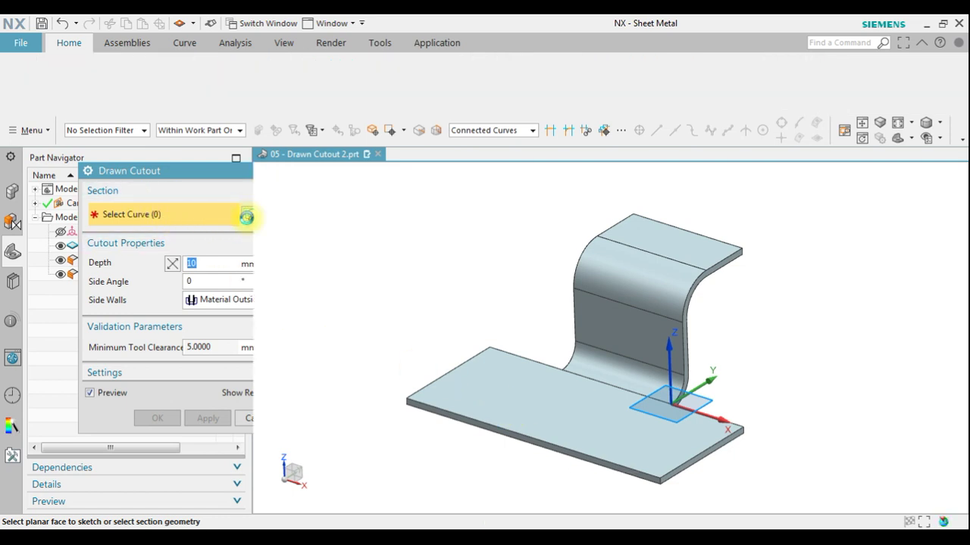
left_click(457, 382)
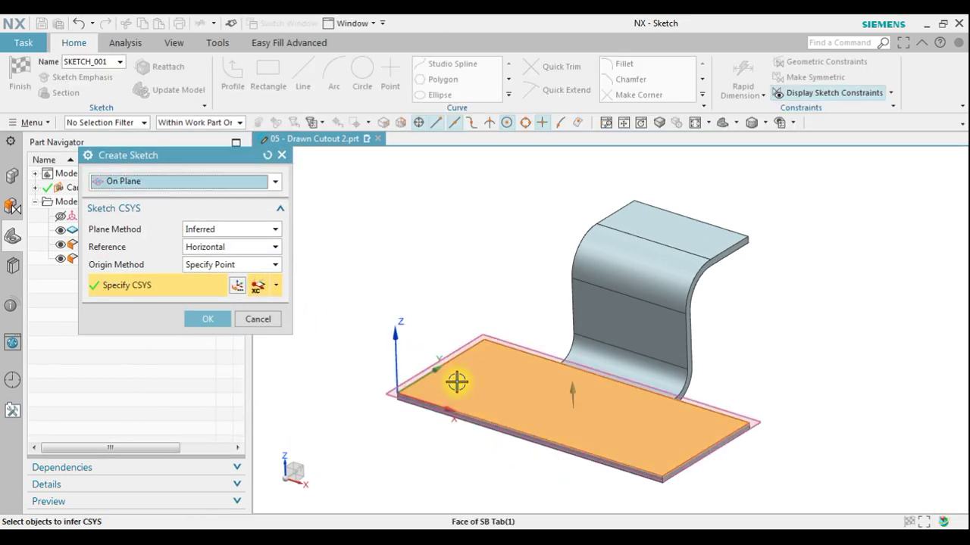
left_click(207, 318)
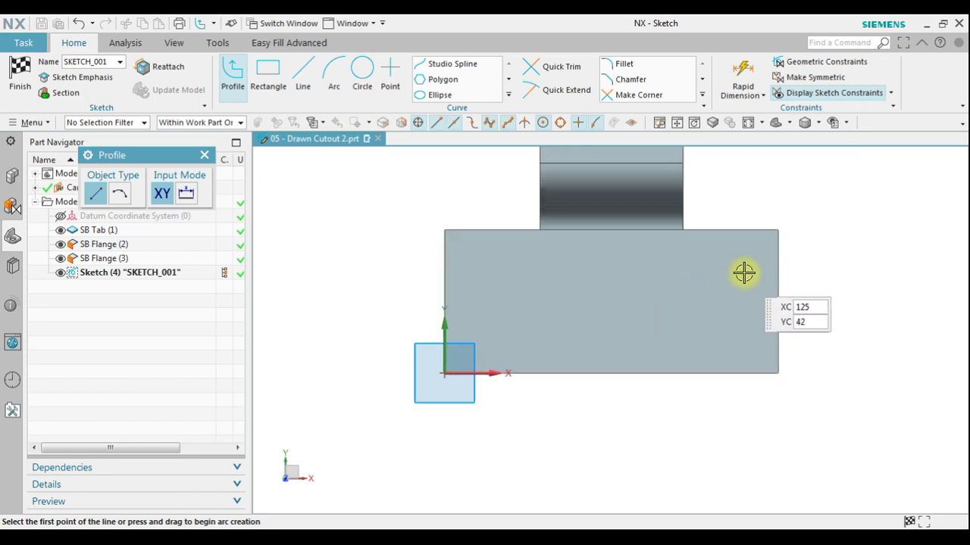
Draw a 60 × 25 rectangle with one corner on the base tab's front edge.
scroll(744, 272, "up", 2)
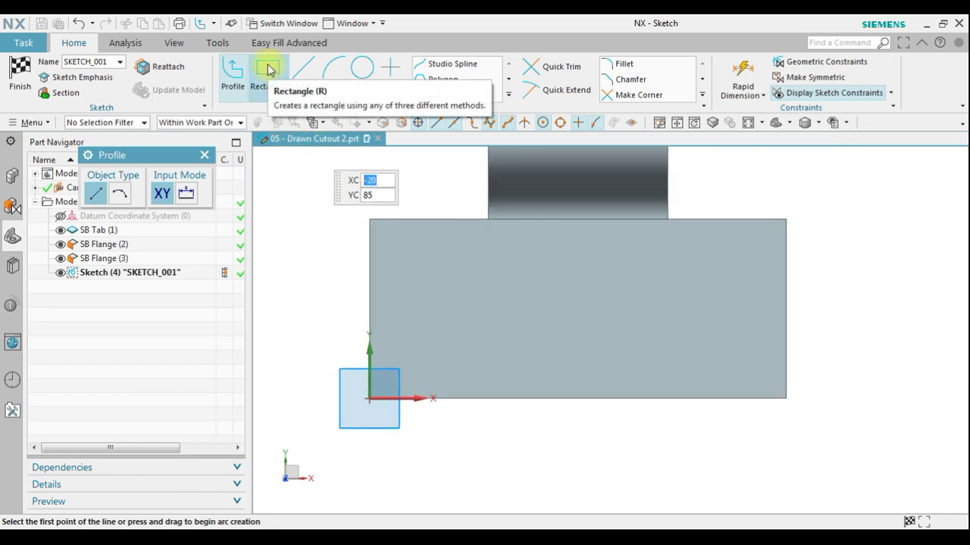
left_click(267, 70)
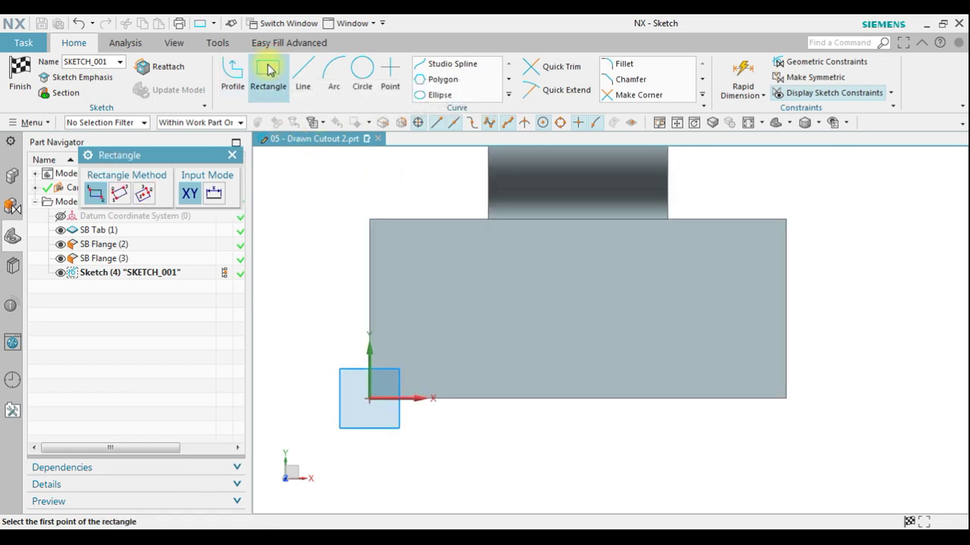
left_click(475, 400)
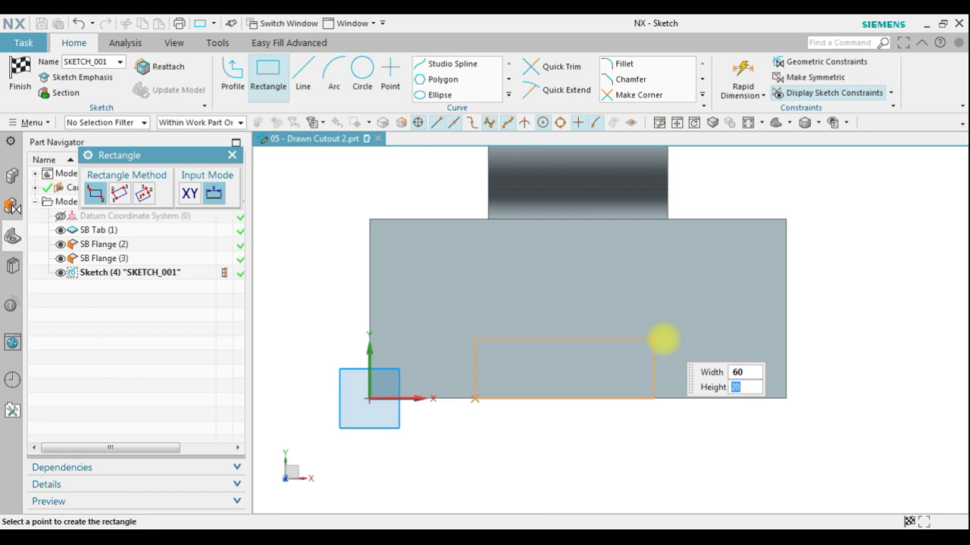
key("Tab")
left_click(698, 324)
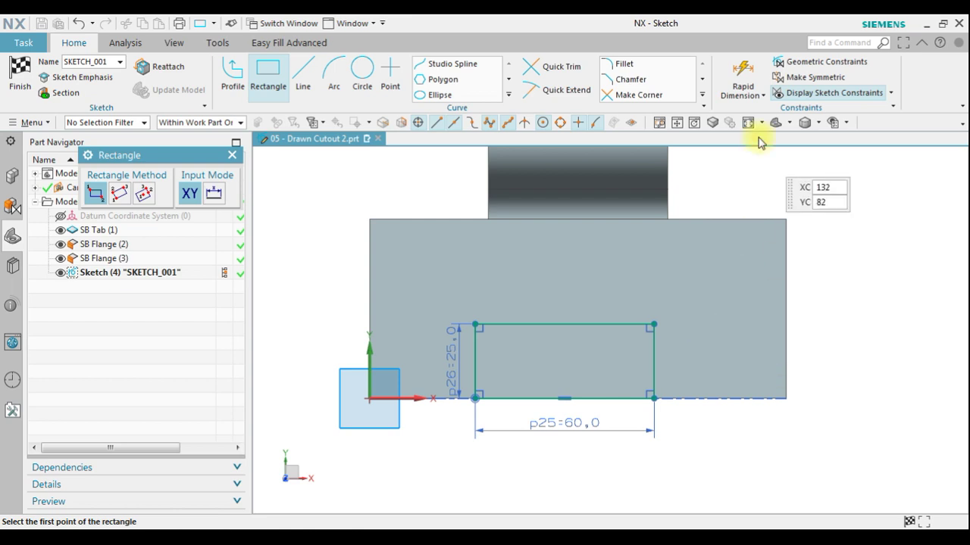
left_click(741, 91)
left_click(738, 68)
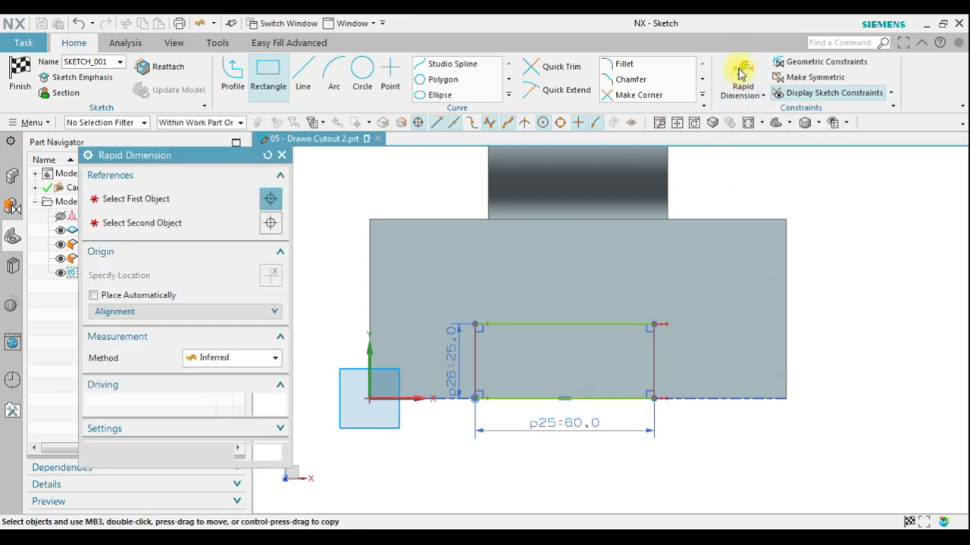
Add a horizontal 0 dimension from the rectangle's top-edge midpoint to the flange edge.
left_click(562, 323)
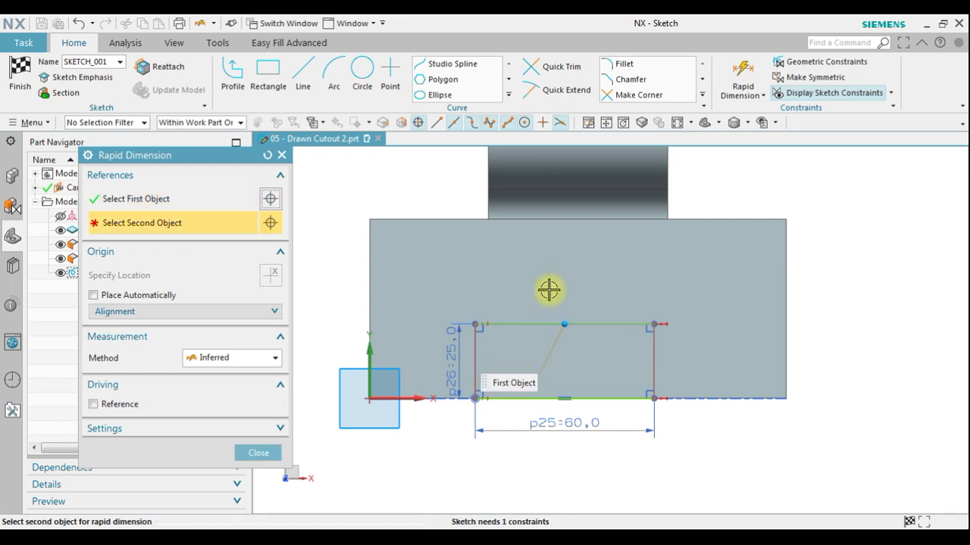
left_click(576, 219)
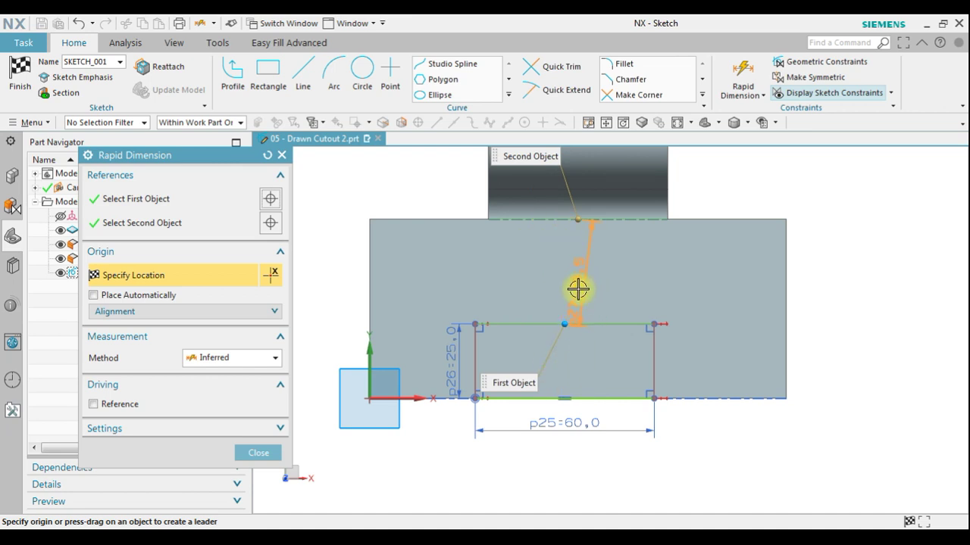
left_click(246, 359)
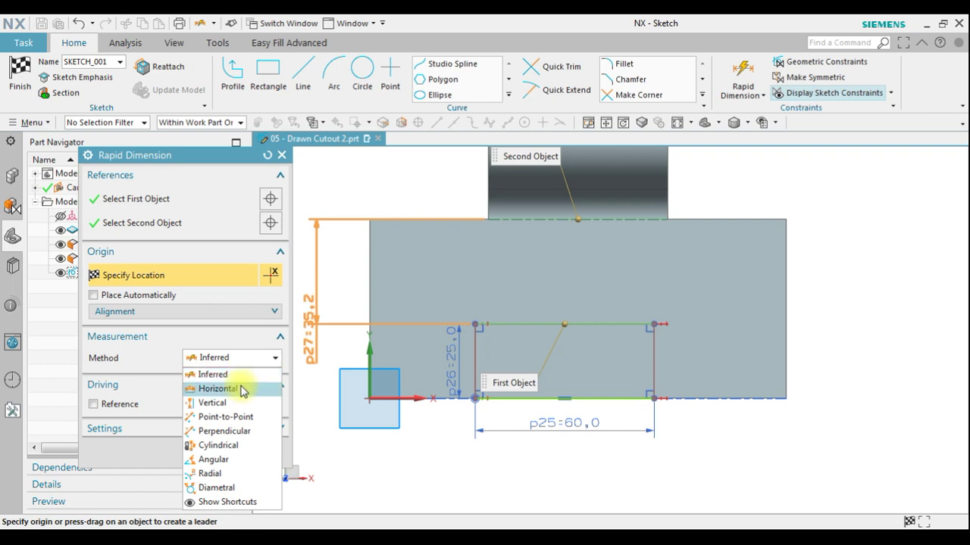
left_click(228, 389)
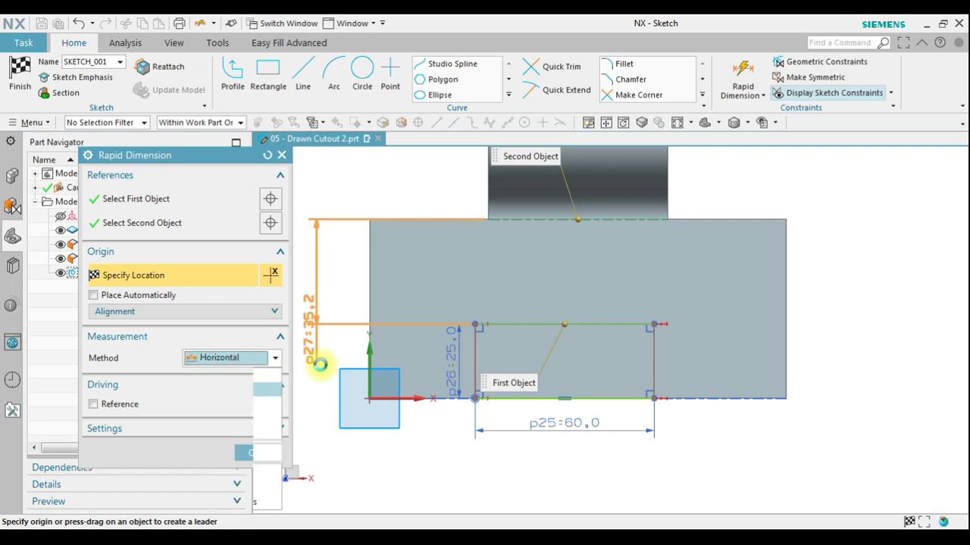
left_click(493, 259)
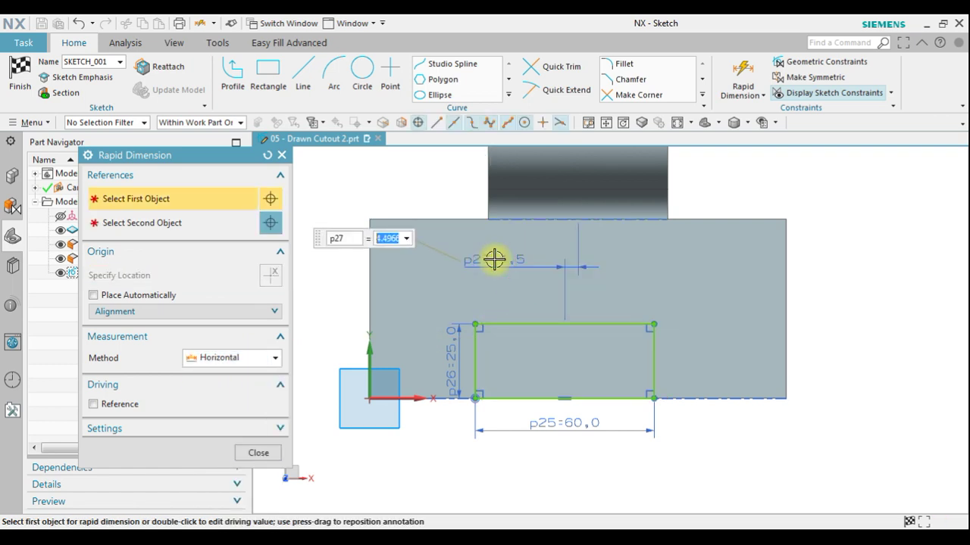
type("0")
key("Return")
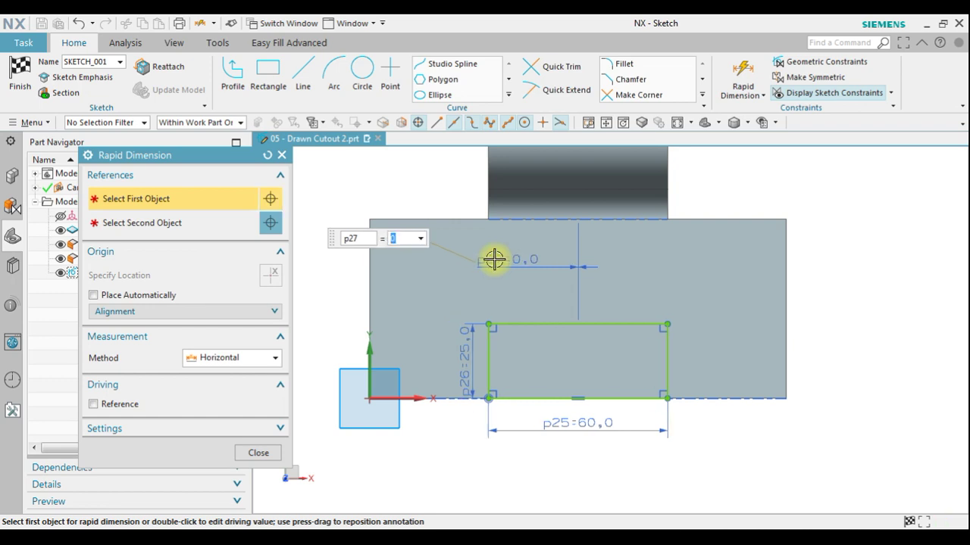
left_click(259, 453)
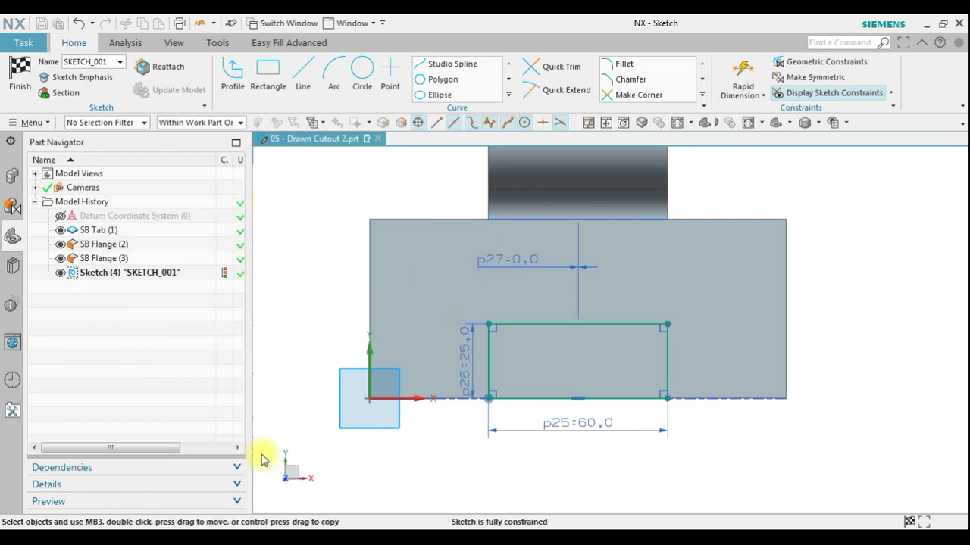
Finish the sketch, inspect the 10 mm cutout preview, and reopen SKETCH_001 for editing.
left_click(20, 76)
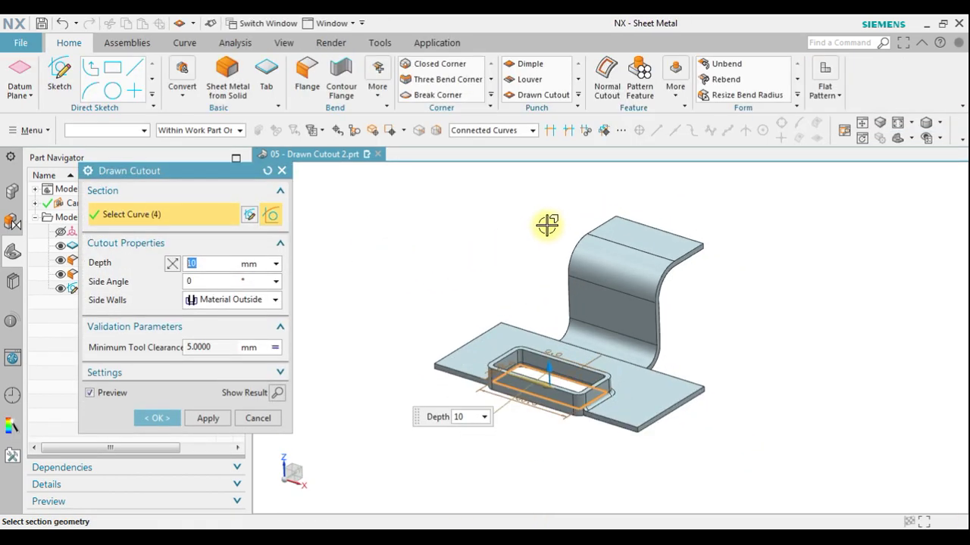
middle_click_drag(656, 340, 630, 350)
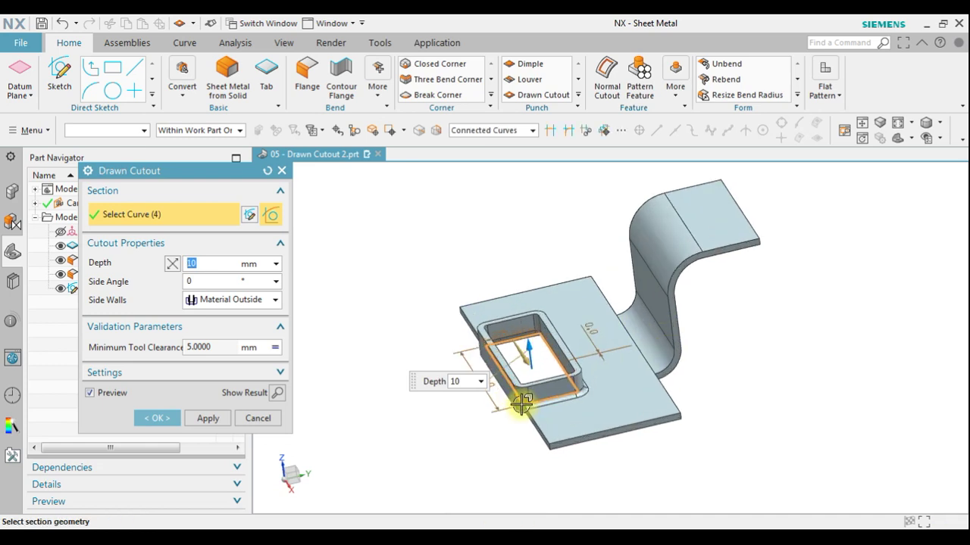
scroll(519, 404, "up", 6)
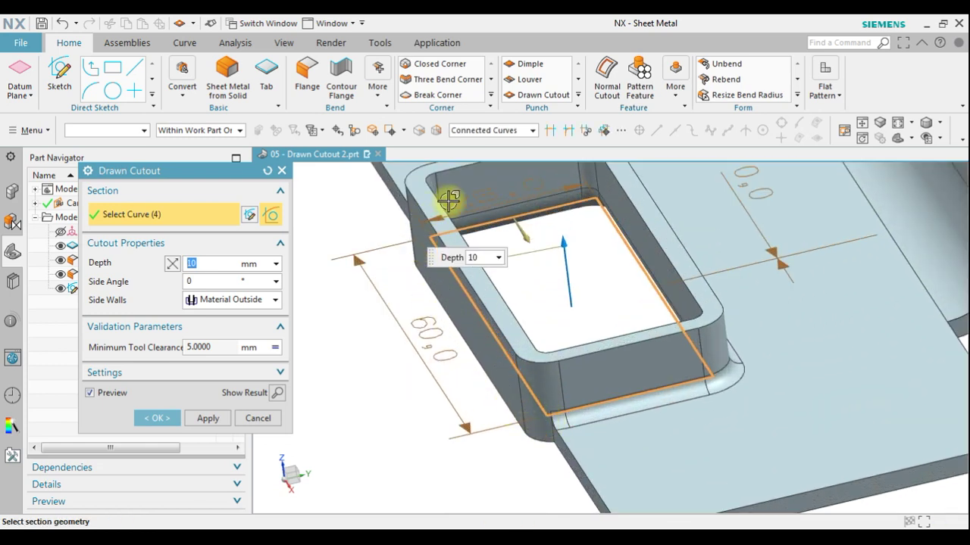
scroll(649, 356, "down", 3)
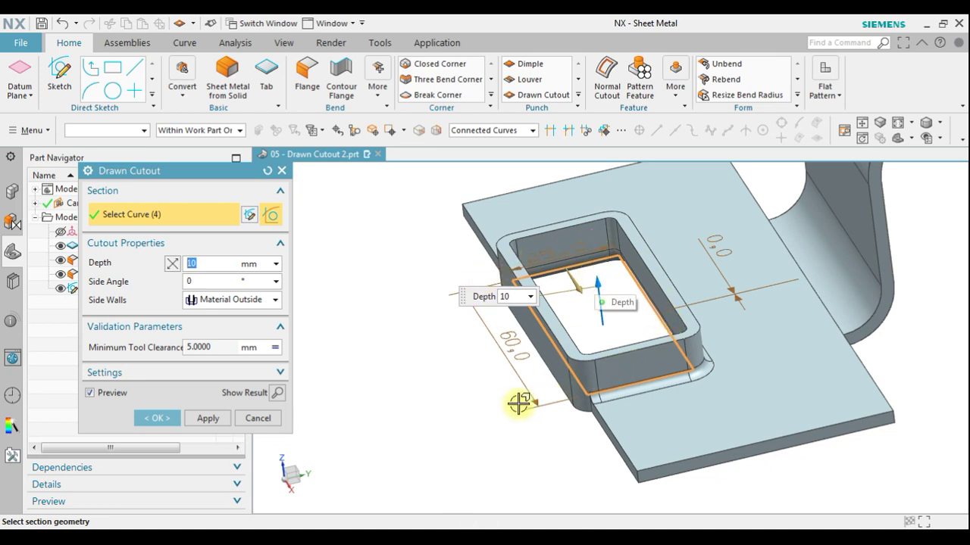
left_click(255, 218)
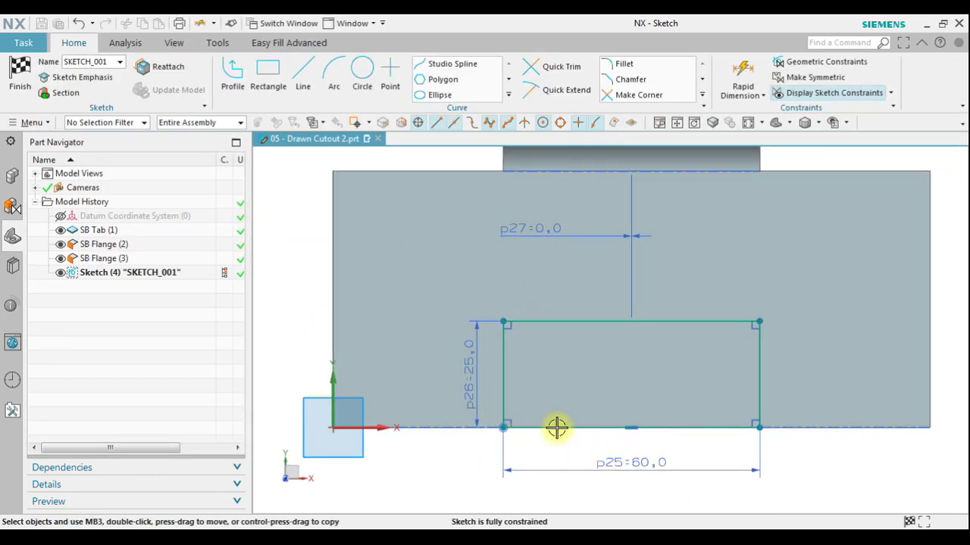
Convert the rectangle's bottom line to a reference line and finish the sketch.
left_click(556, 426)
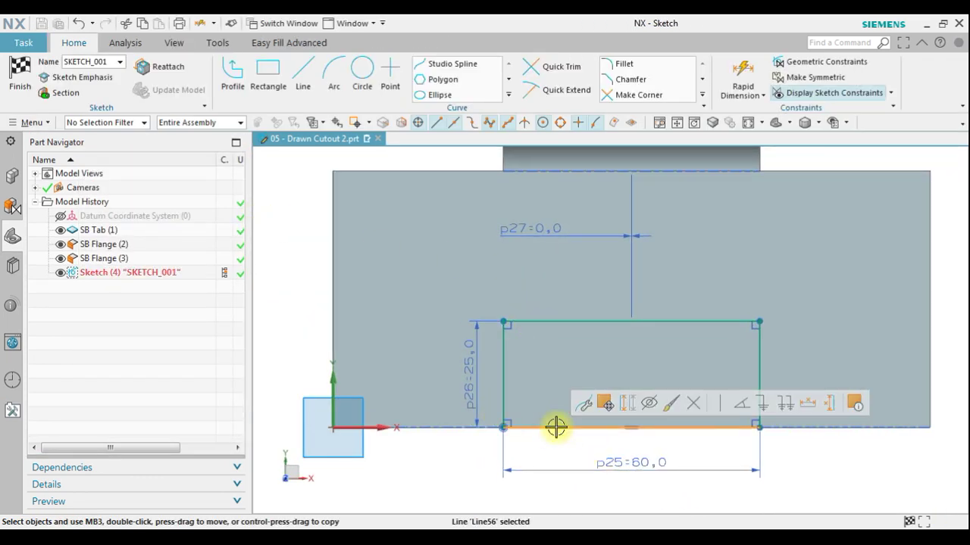
left_click(631, 402)
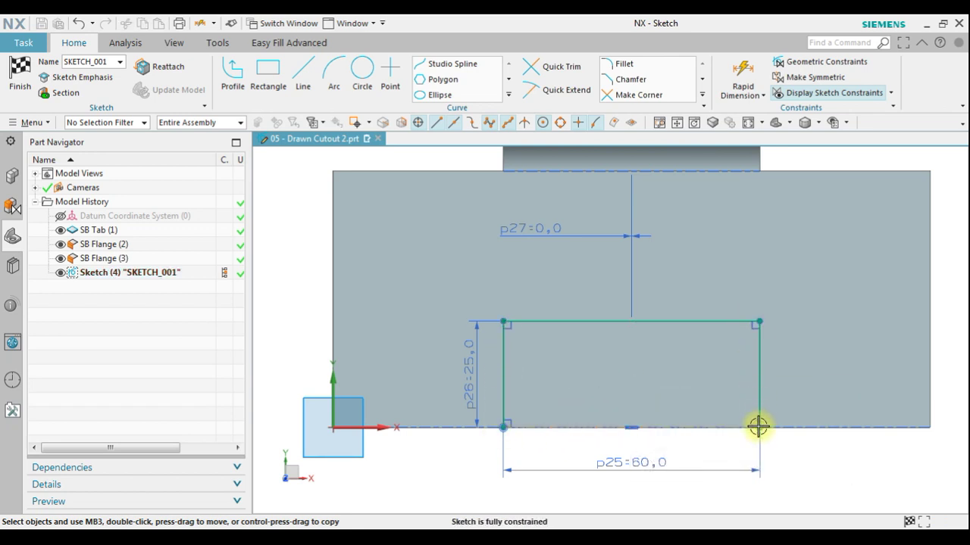
left_click(19, 72)
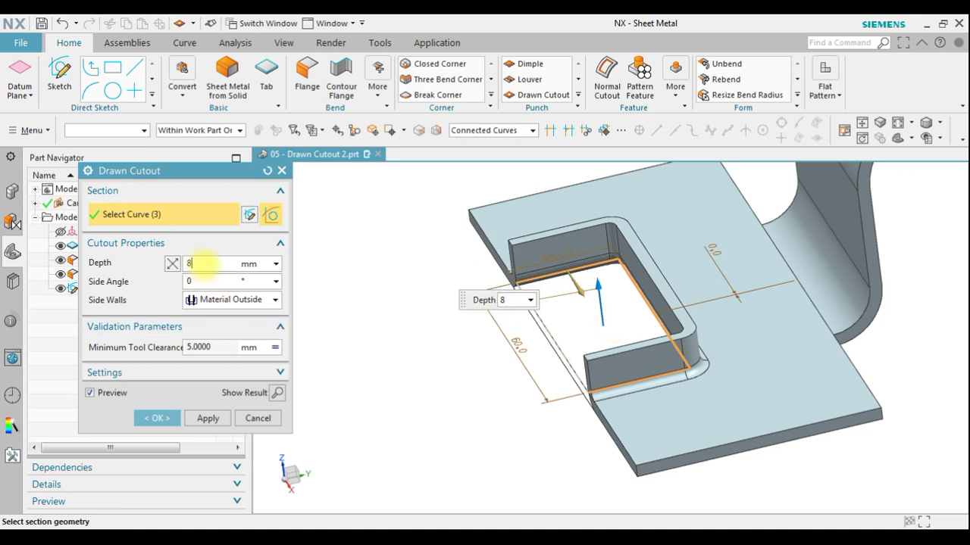
Set the cutout to 8 mm depth, 15° side angle, with Material Outside side walls.
double_click(201, 264)
mouse_move(628, 351)
middle_mouse_down()
mouse_move(612, 319)
mouse_move(634, 336)
mouse_move(619, 288)
middle_mouse_up()
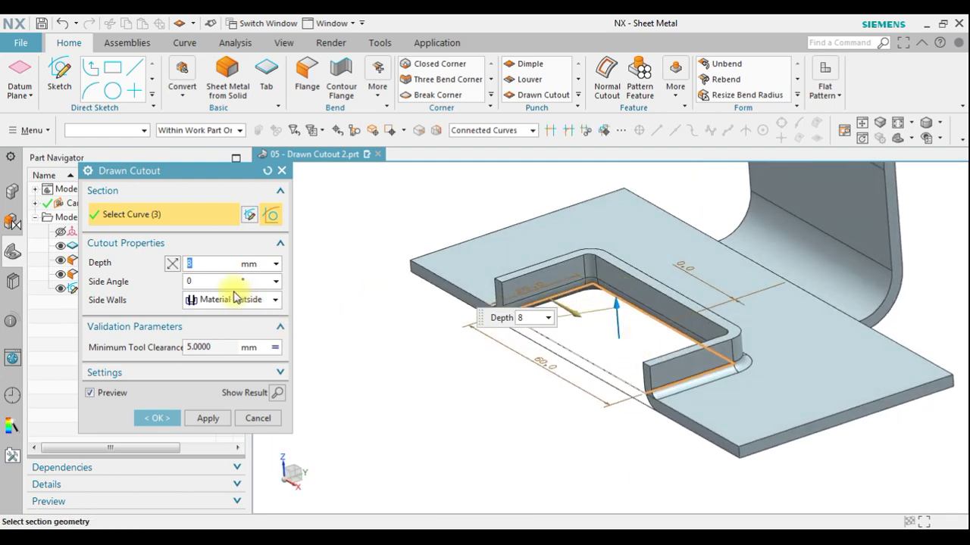
left_click(173, 263)
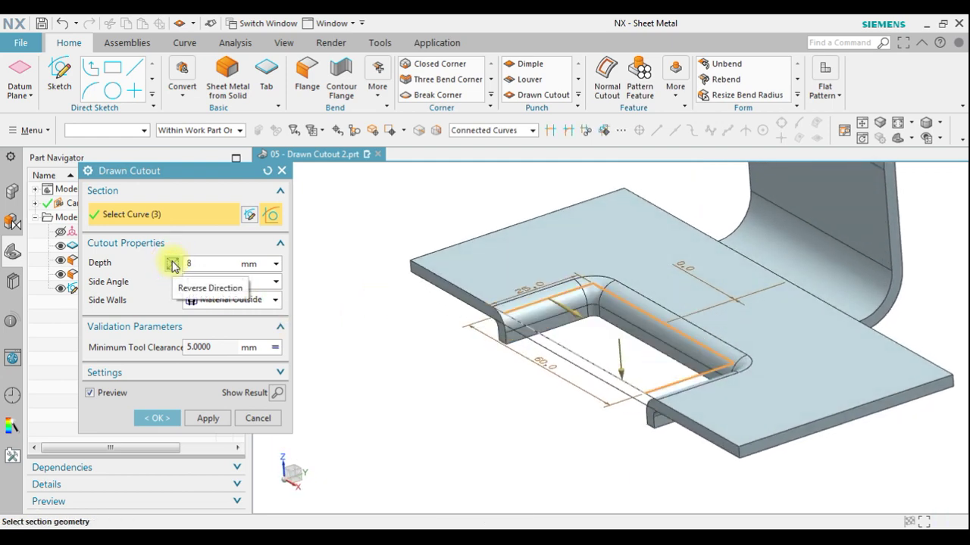
left_click(173, 263)
left_click(173, 264)
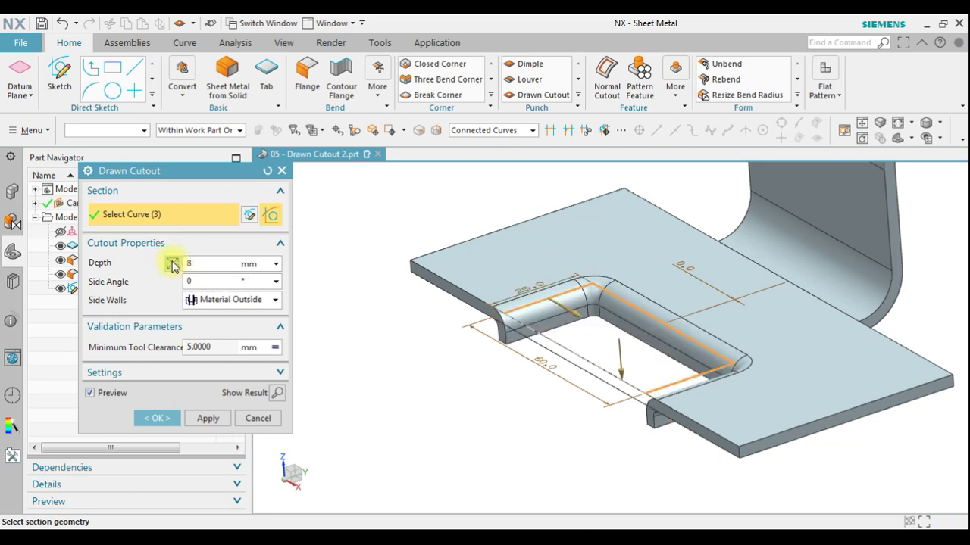
left_click(173, 263)
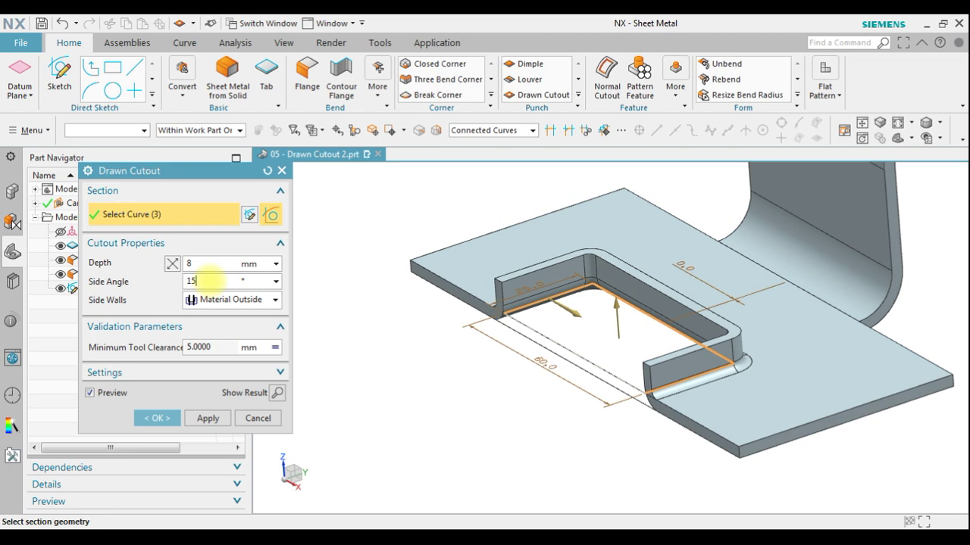
key("Return")
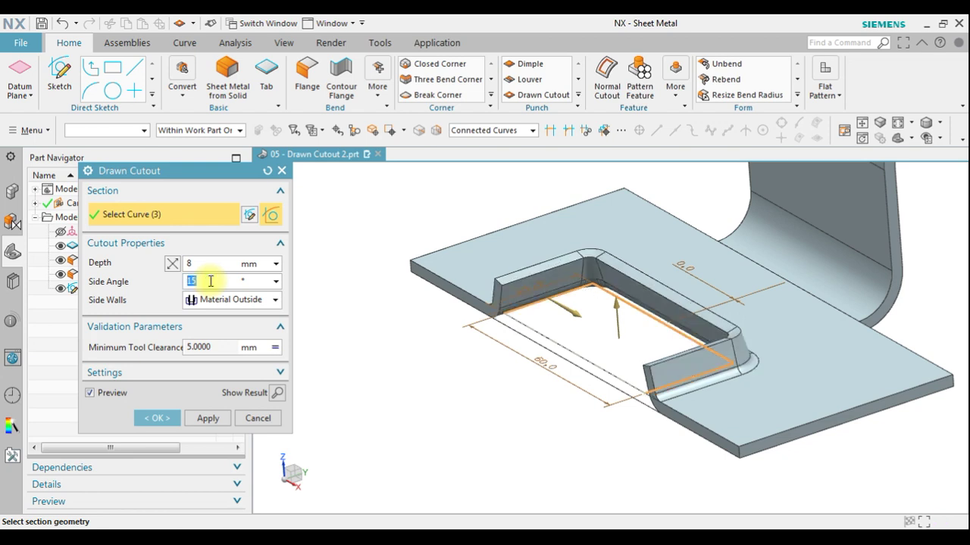
left_click(225, 303)
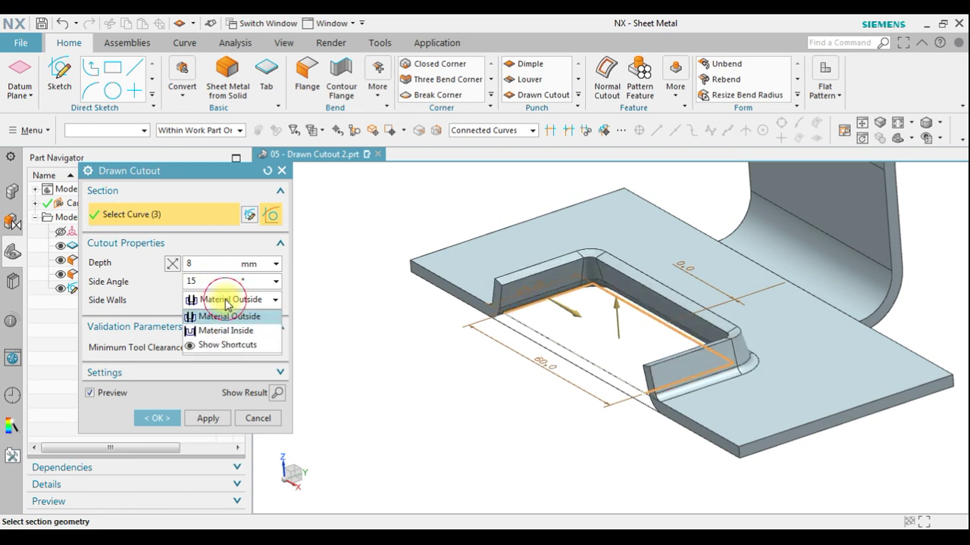
left_click(229, 334)
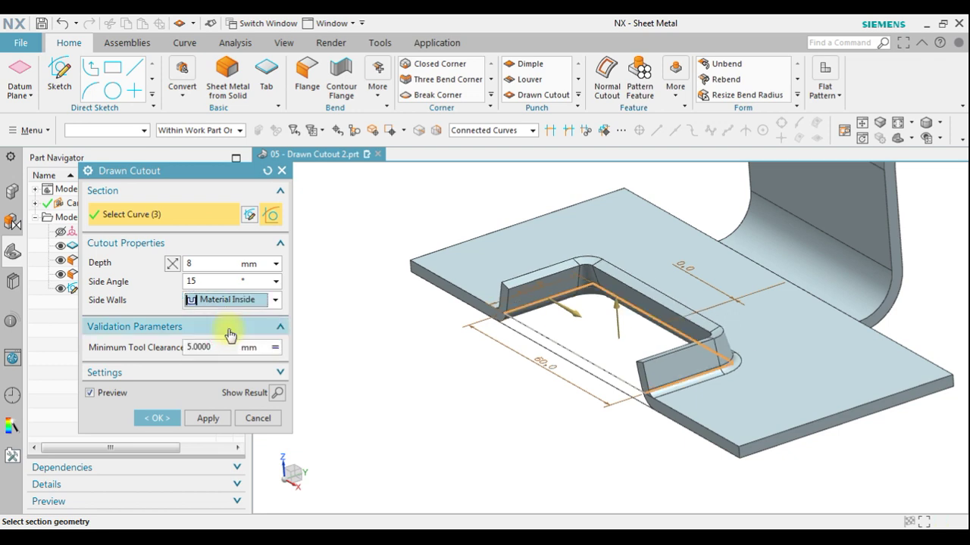
left_click(226, 300)
left_click(226, 315)
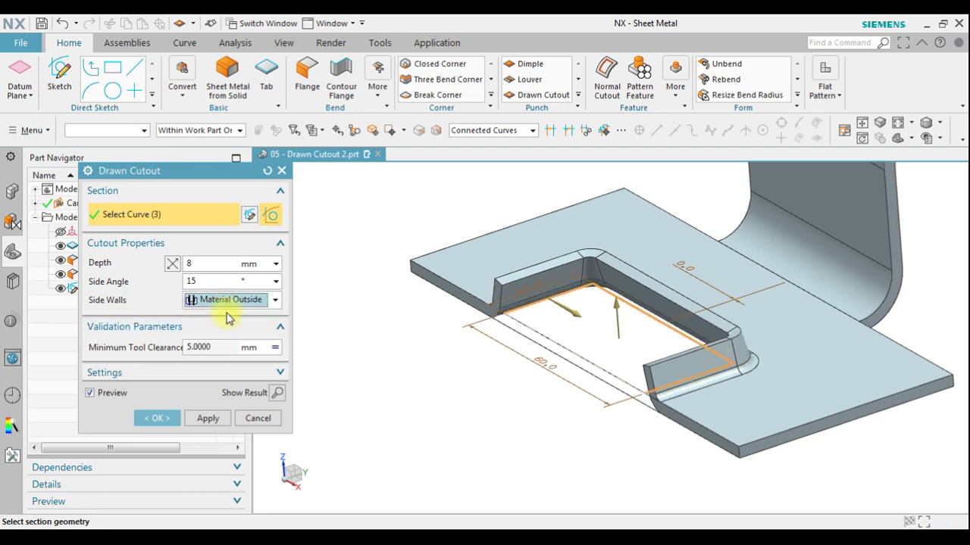
Set the die and corner radii to 1.5 mm and create the drawn cutout.
left_click(244, 379)
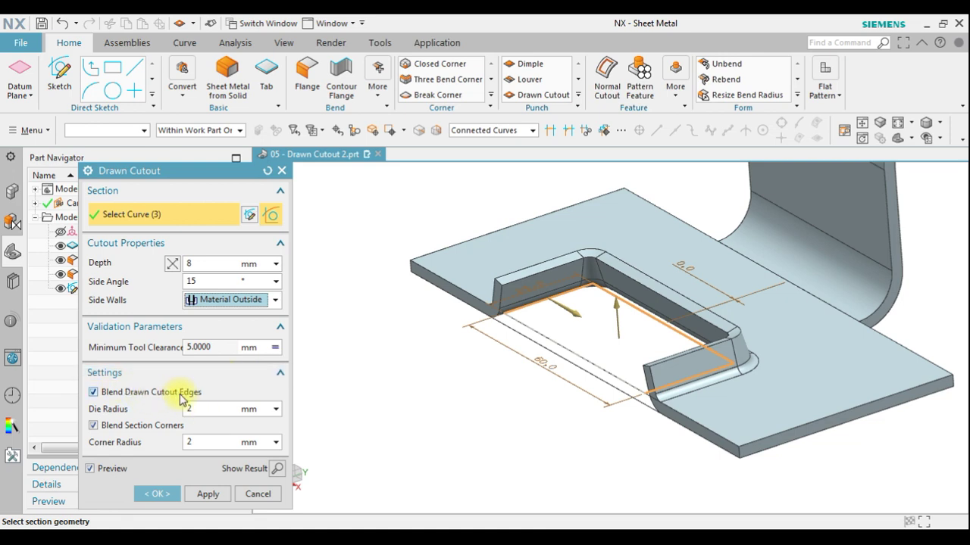
left_click(205, 408)
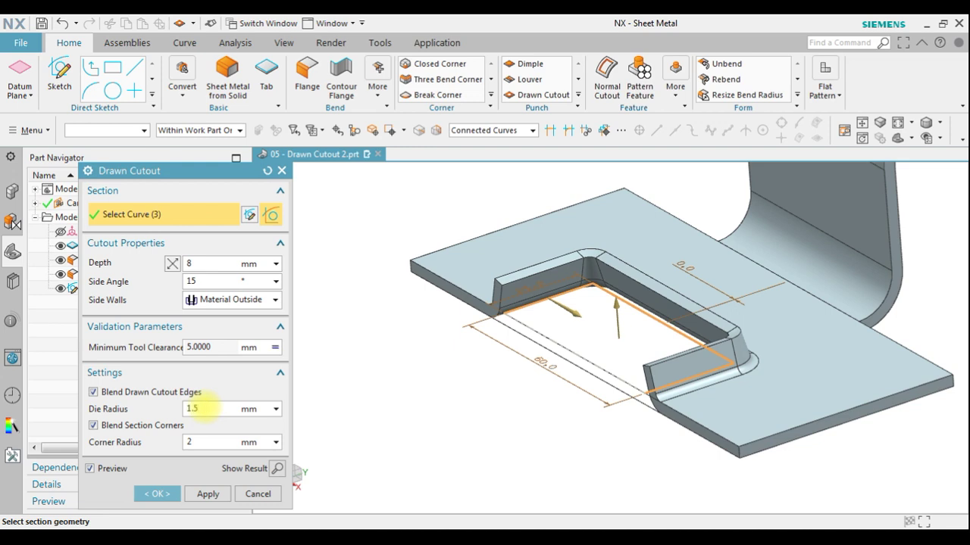
double_click(205, 407)
scroll(738, 370, "up", 5)
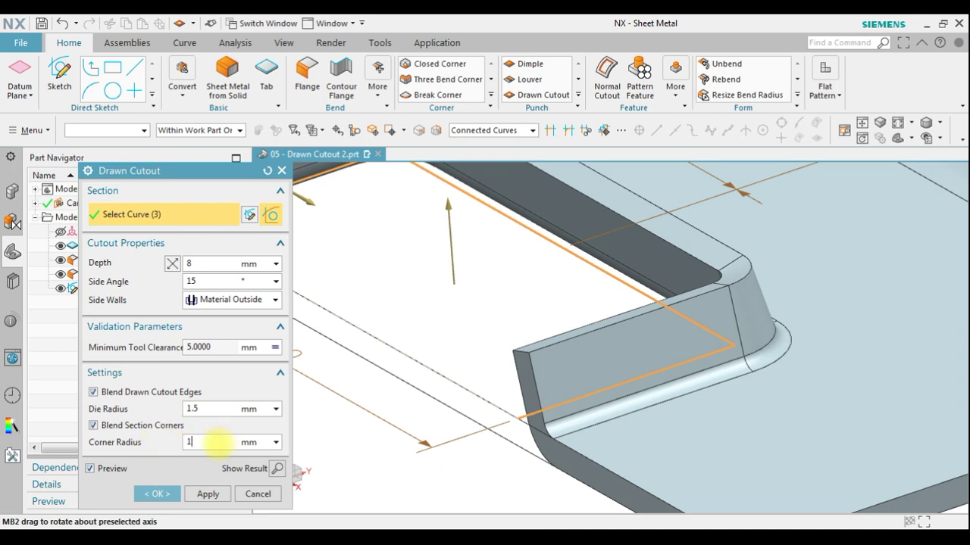
double_click(217, 444)
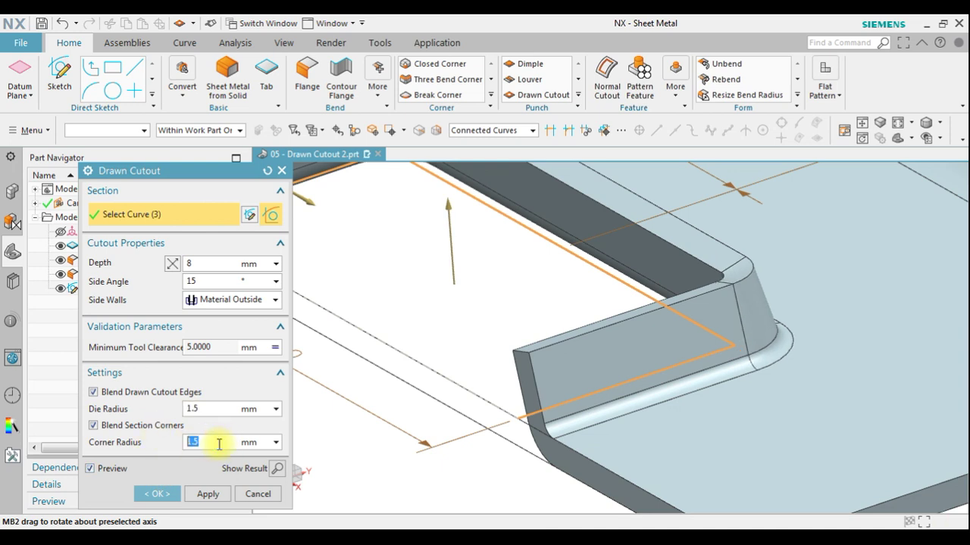
scroll(728, 269, "down", 5)
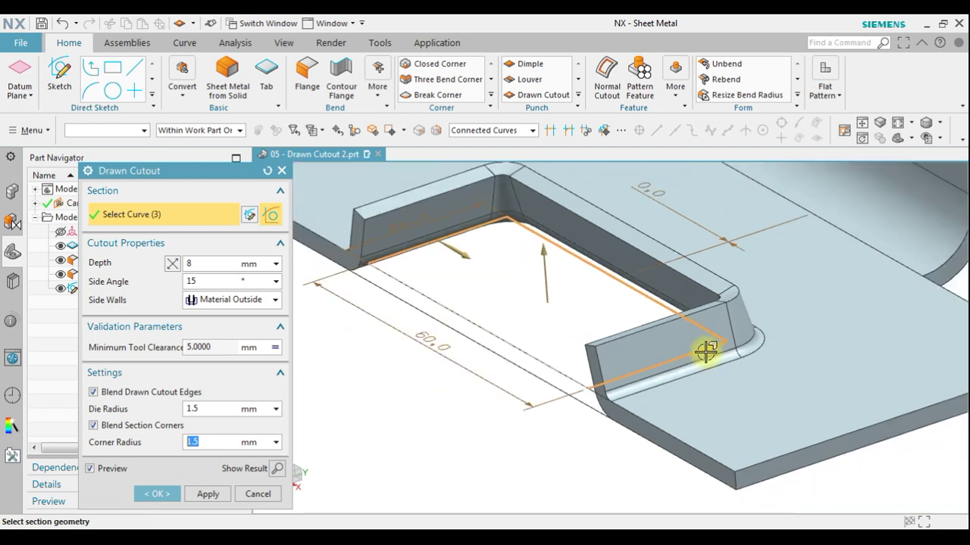
left_click(157, 494)
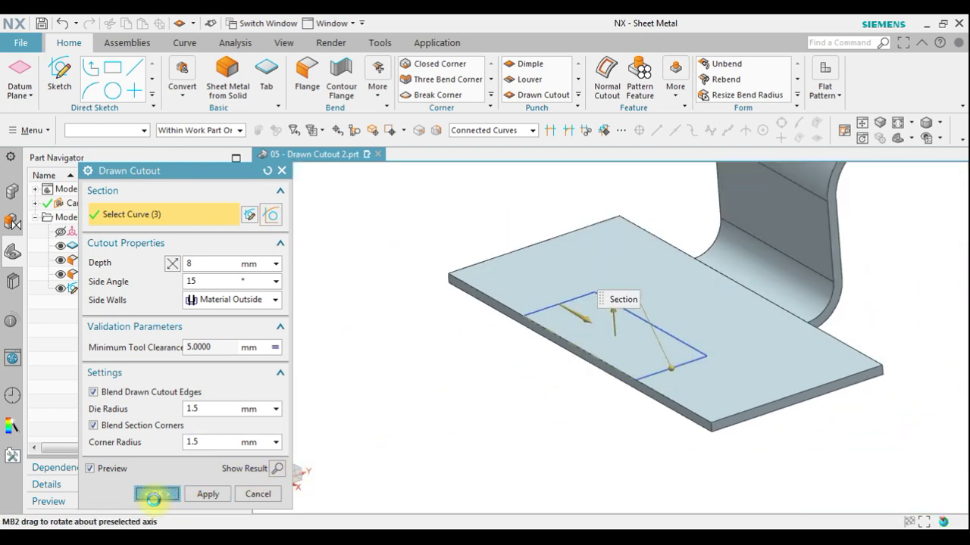
Unbend the upper bend about a fixed face, straightening the top flange vertically.
scroll(520, 411, "down", 4)
scroll(672, 300, "up", 2)
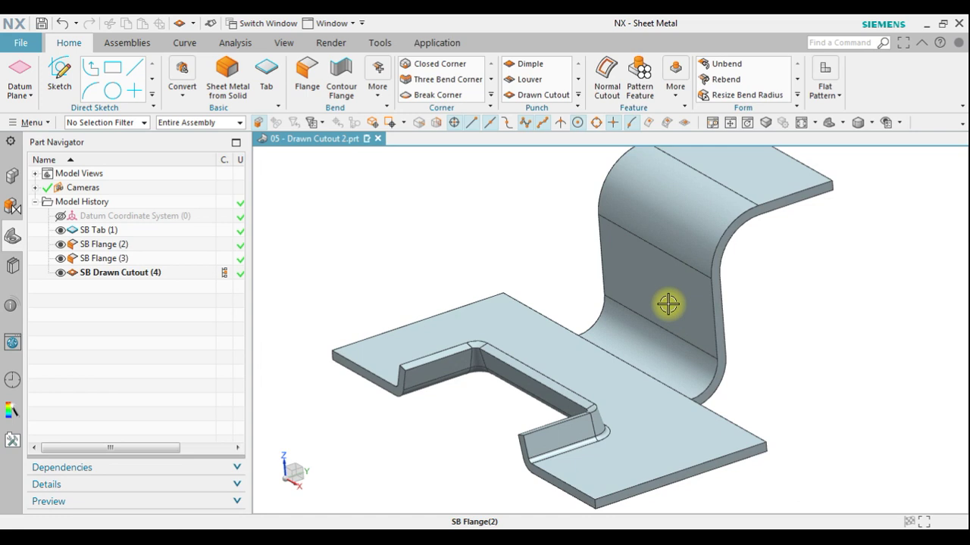
scroll(565, 365, "down", 1)
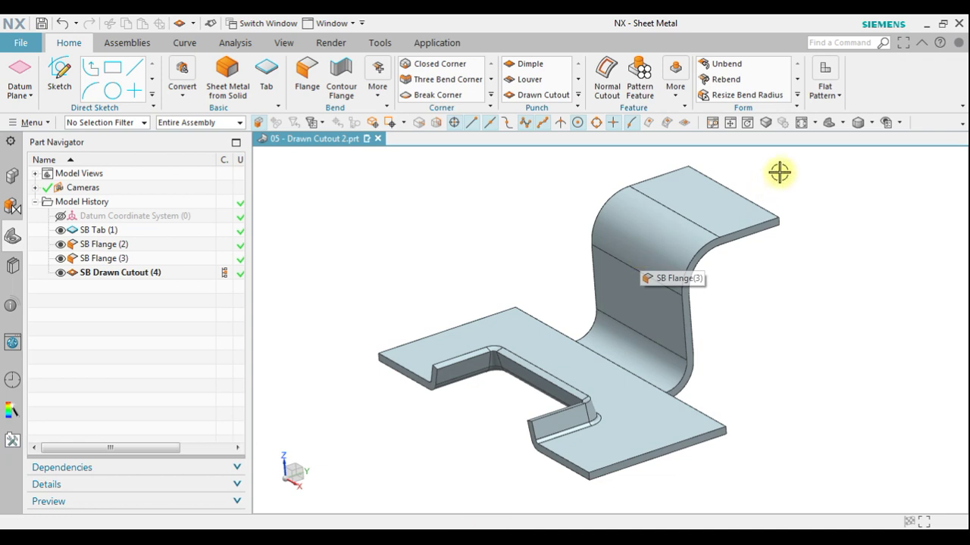
left_click(726, 65)
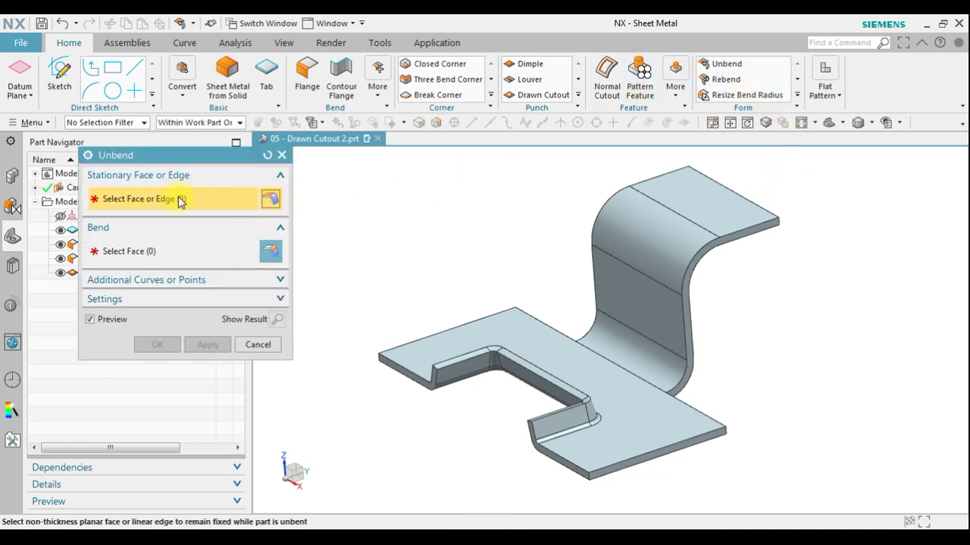
left_click(625, 295)
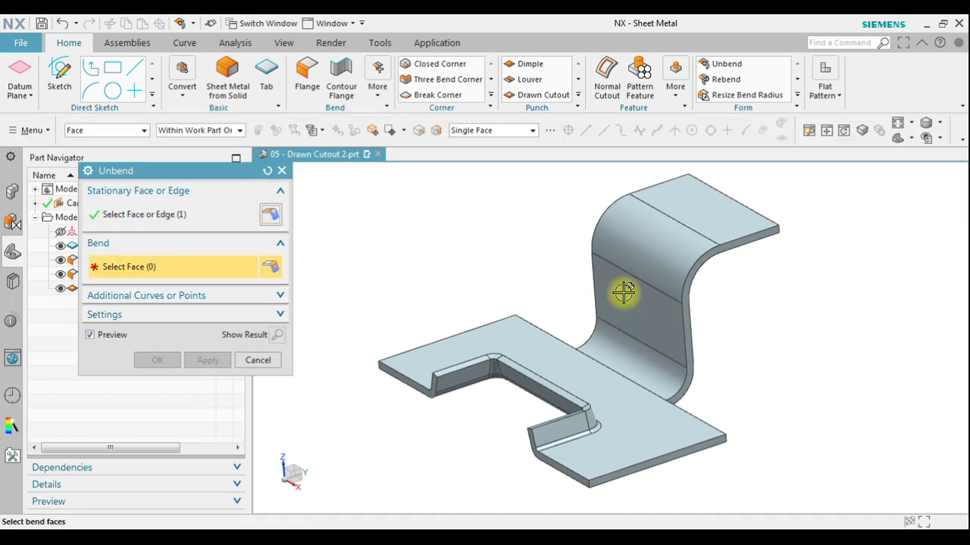
left_click(616, 234)
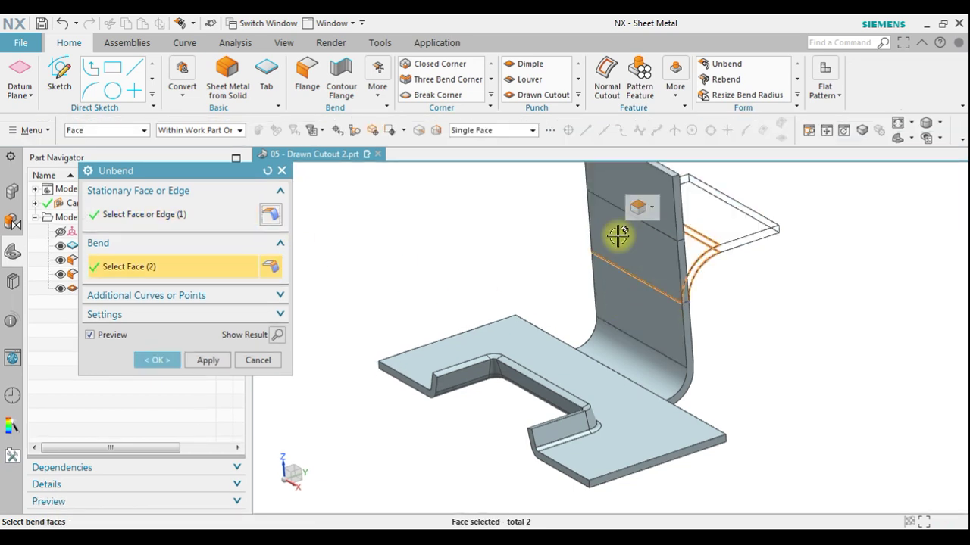
scroll(667, 231, "up", 3)
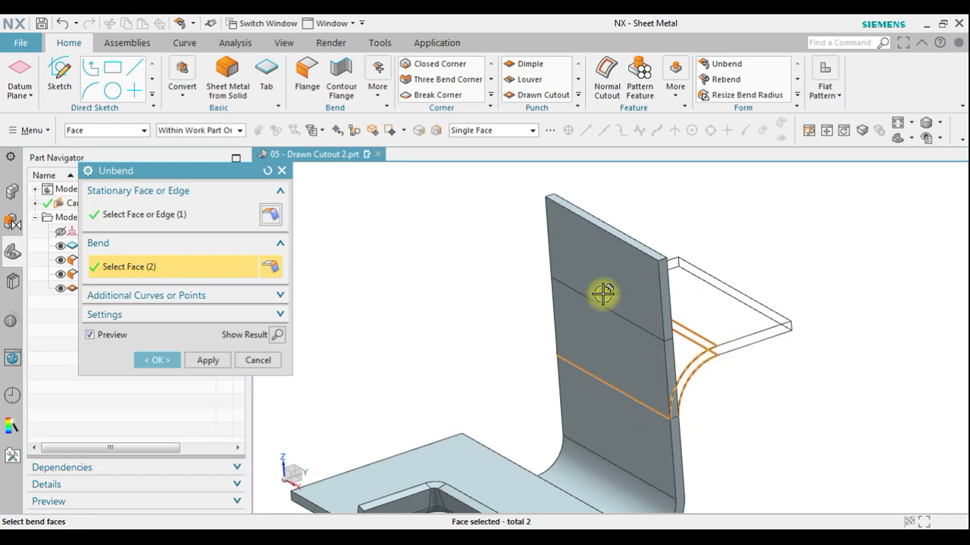
left_click(147, 361)
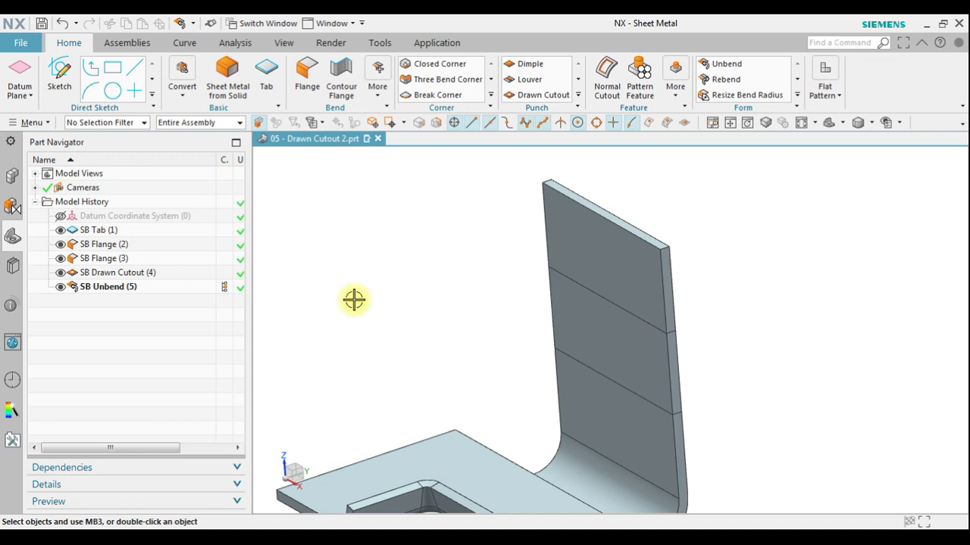
Start a new drawn cutout with its section sketch on the upright back-wall face.
left_click(524, 95)
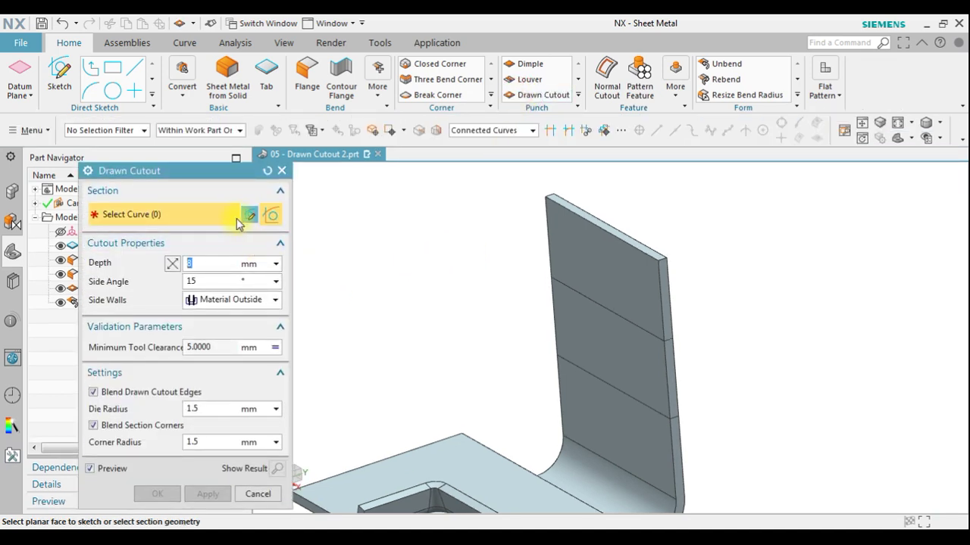
left_click(247, 218)
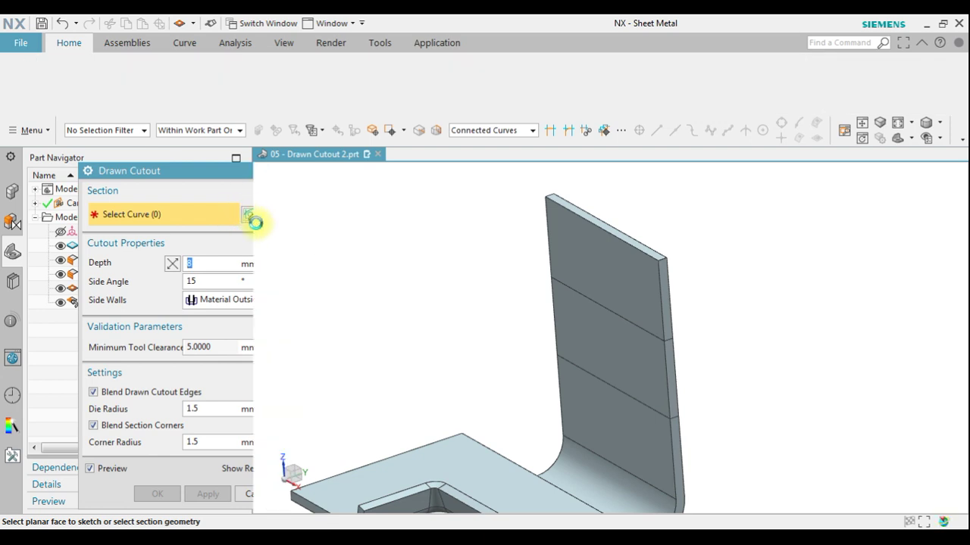
left_click(594, 395)
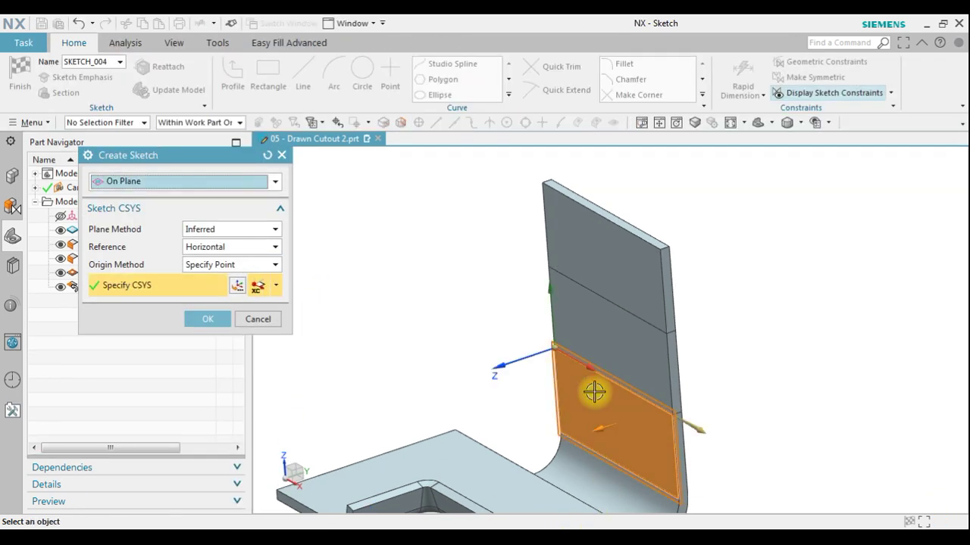
left_click(200, 321)
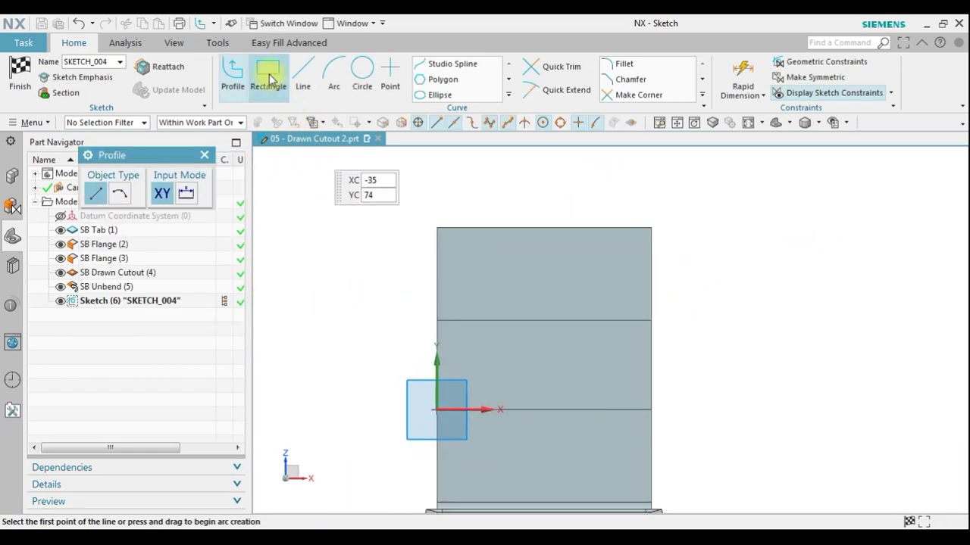
Draw a 30 × 55 rectangle on the back wall.
left_click(270, 79)
scroll(639, 225, "down", 3)
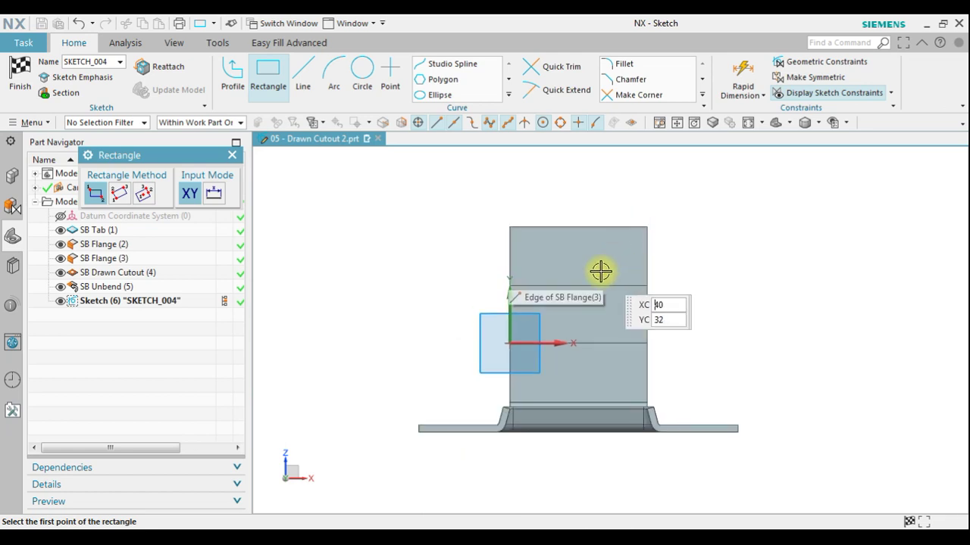
scroll(601, 271, "up", 2)
left_click(515, 237)
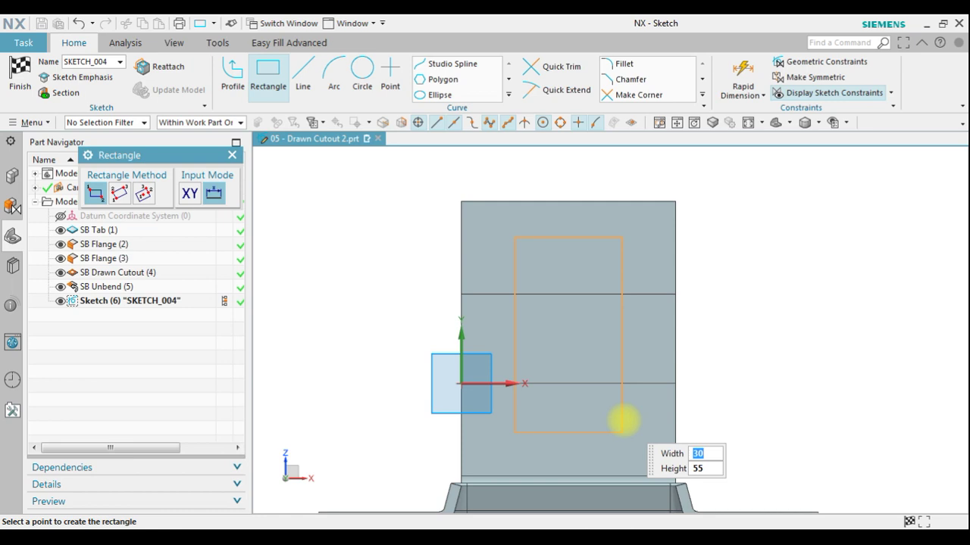
left_click(641, 404)
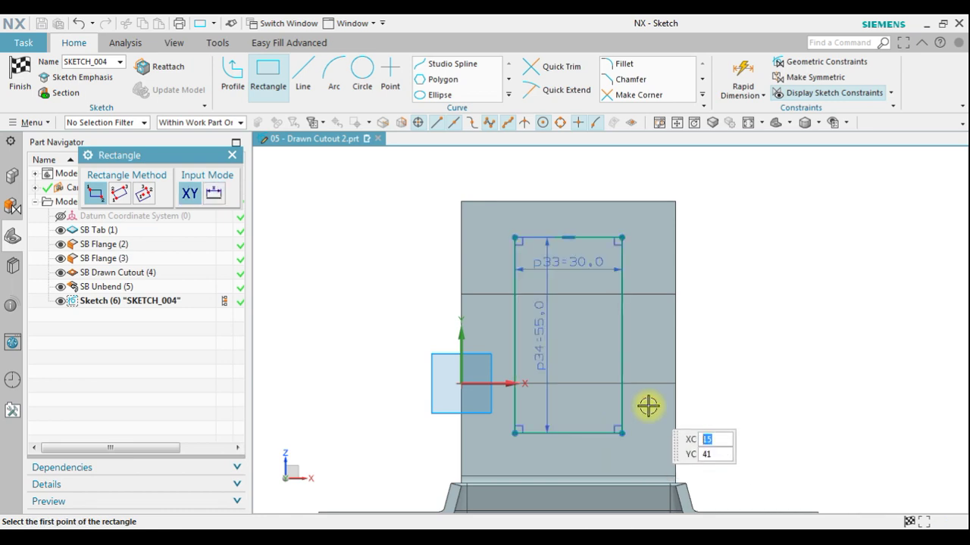
Centre the rectangle with a horizontal 0 dimension to the wall's top-edge midpoint.
left_click(744, 76)
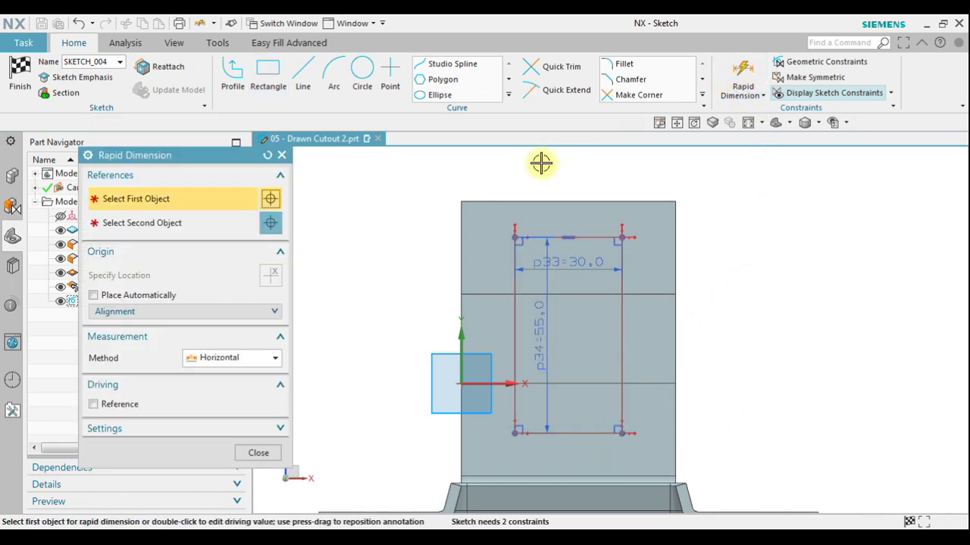
left_click(565, 237)
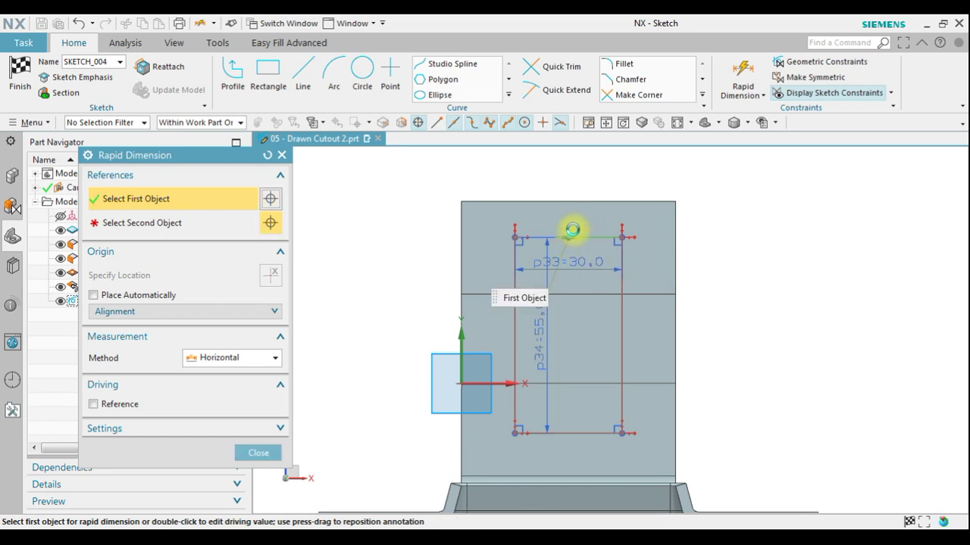
left_click(569, 202)
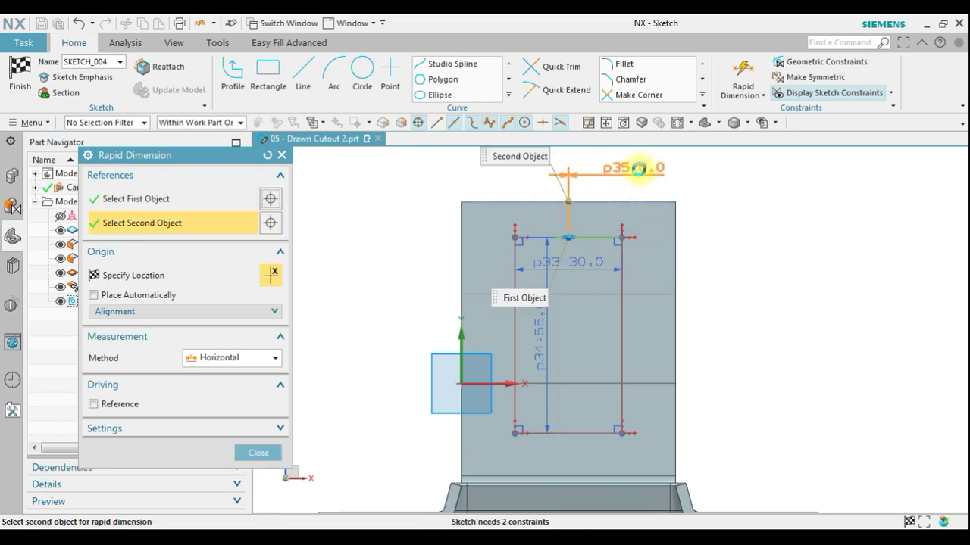
left_click(664, 173)
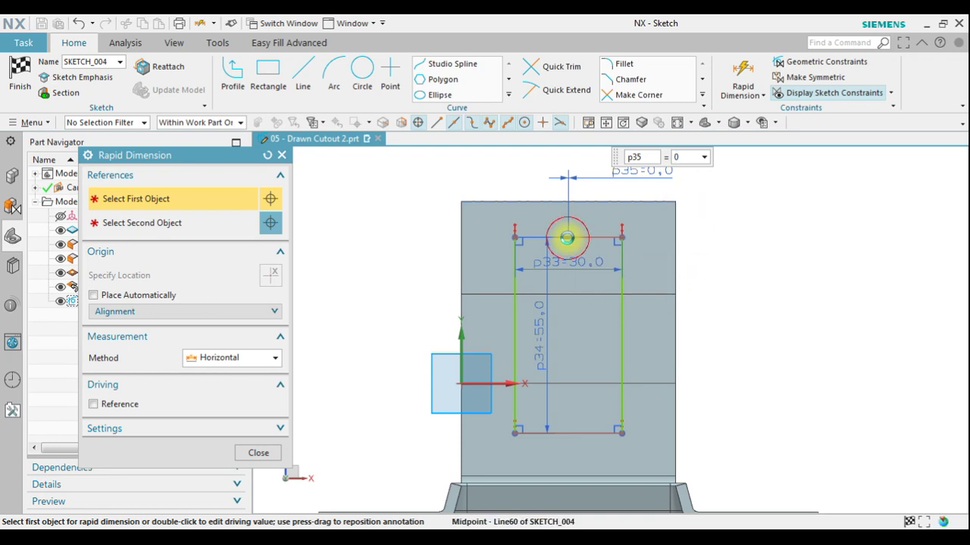
Place the rectangle 12 mm below the top edge with a vertical dimension, then finish the sketch.
left_click(568, 238)
left_click(278, 359)
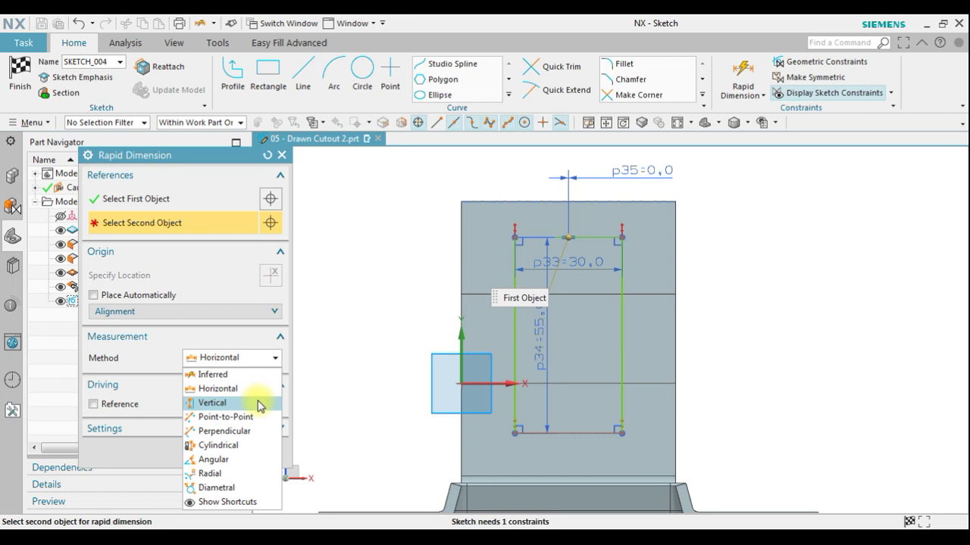
left_click(256, 401)
left_click(566, 203)
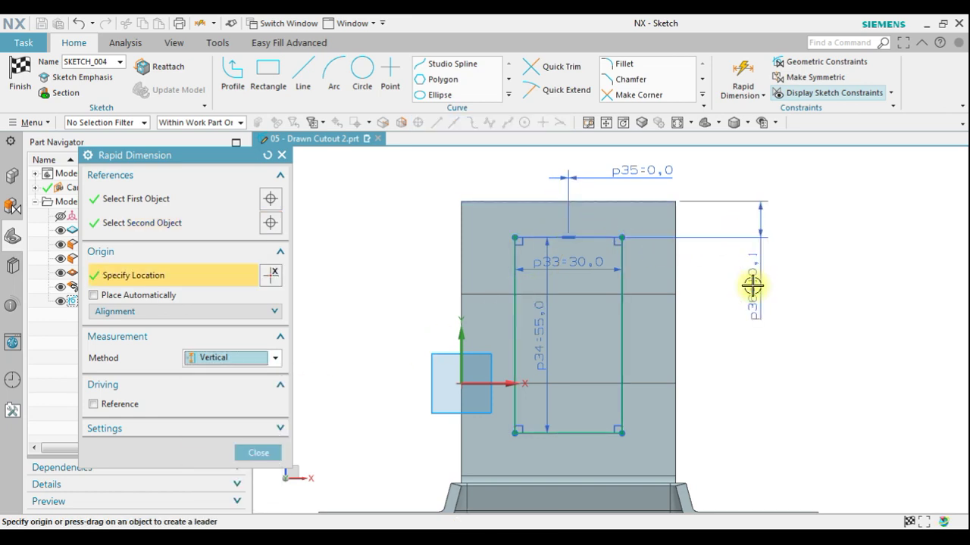
left_click(752, 285)
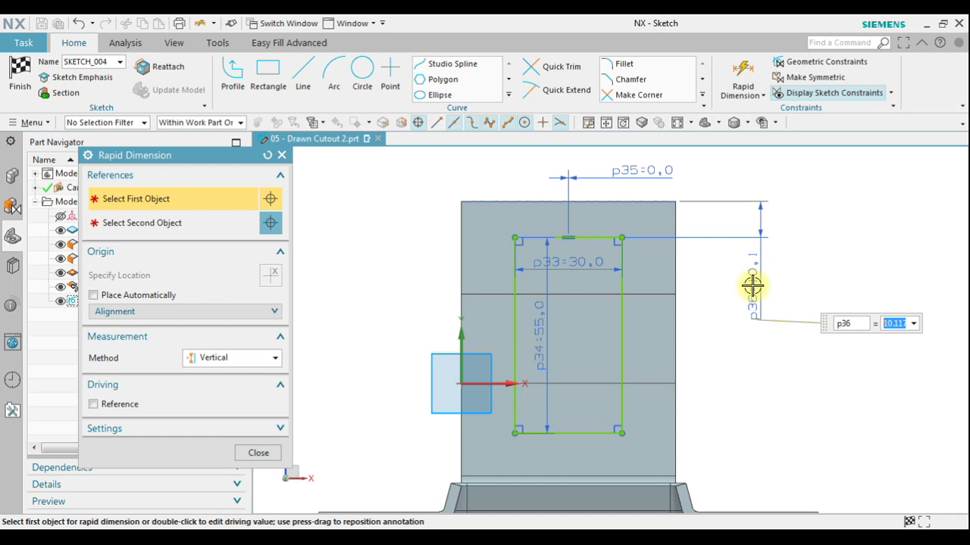
key("Return")
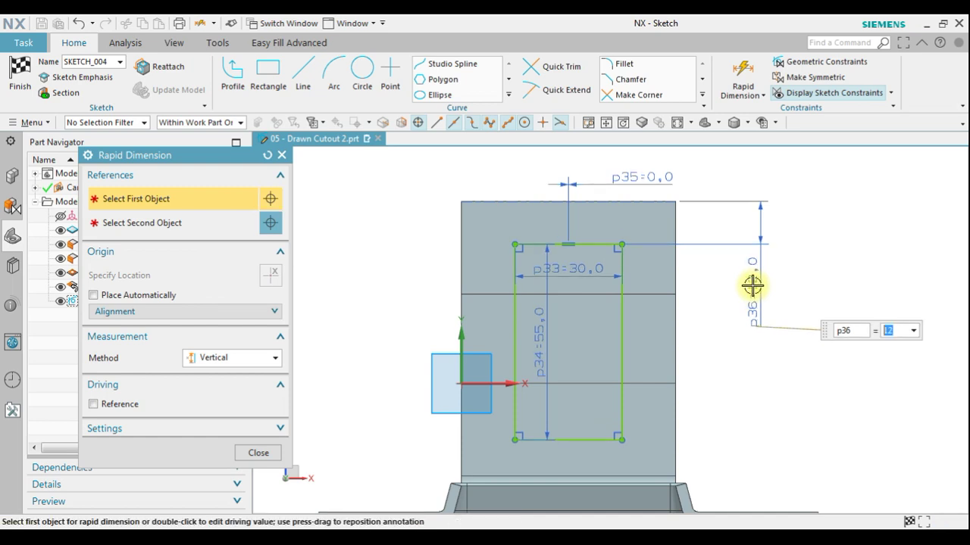
left_click(276, 447)
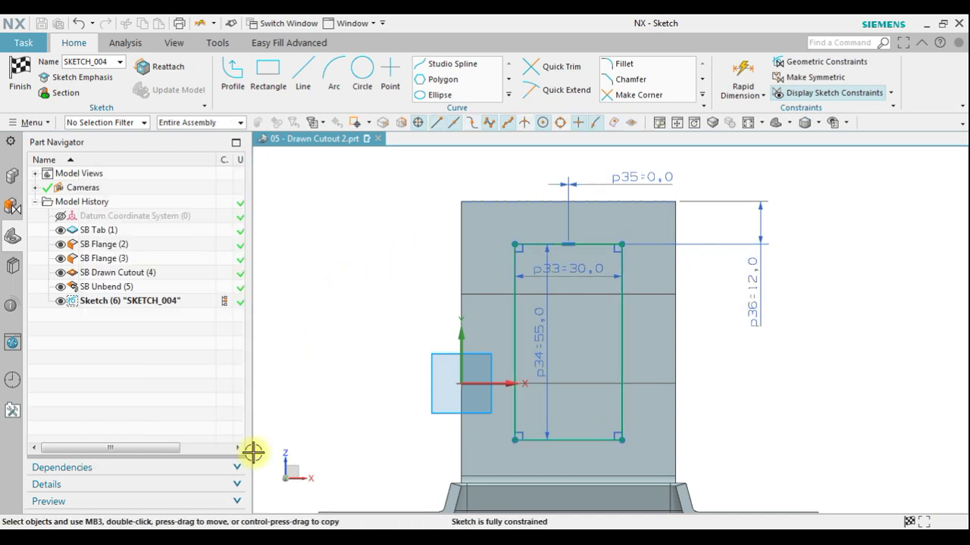
left_click(15, 69)
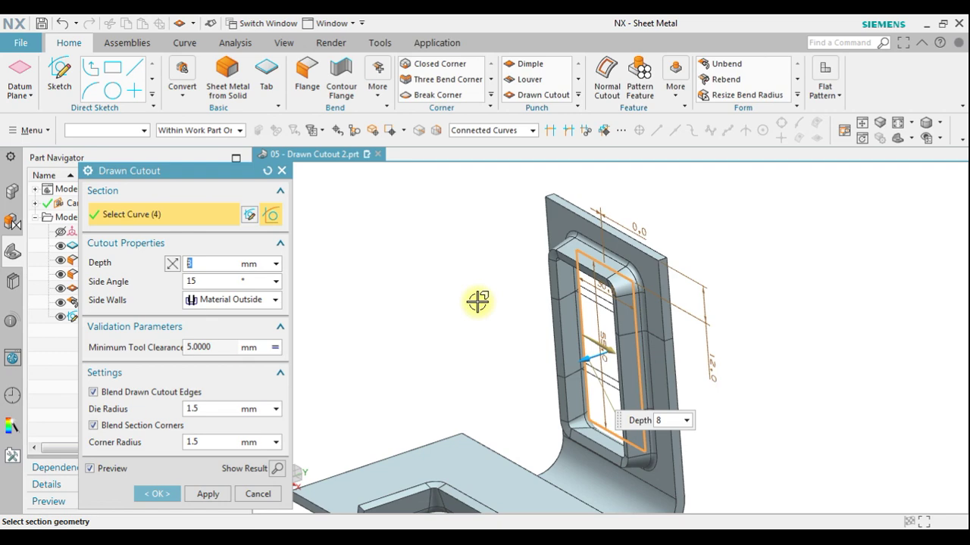
Keep the 8 mm depth, adjust the side angle, and create SB Drawn Cutout (6).
middle_click_drag(478, 309, 509, 310)
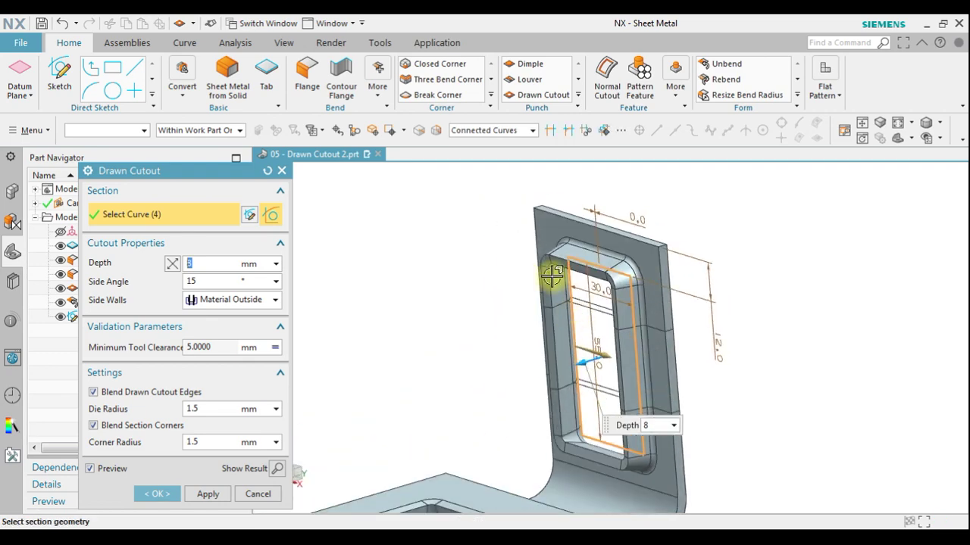
left_click(225, 280)
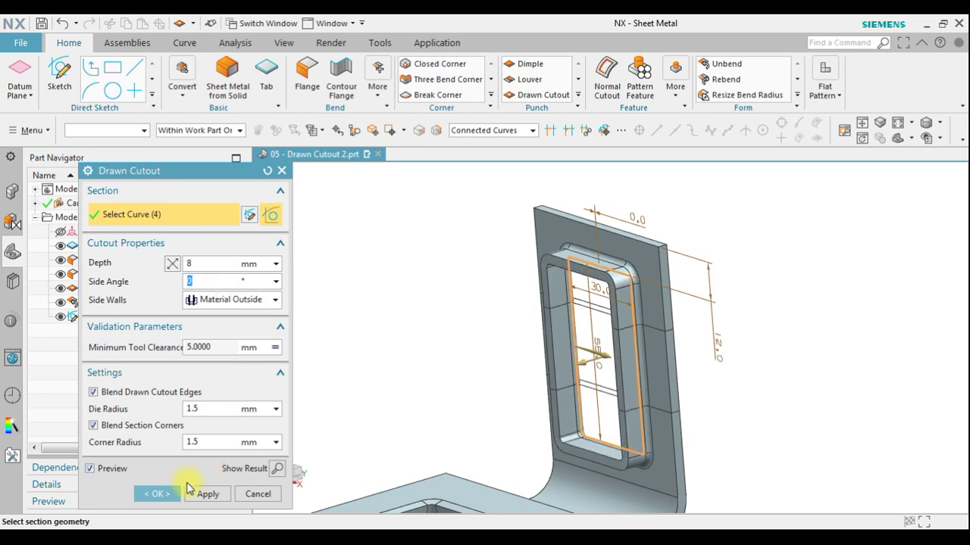
left_click(157, 494)
mouse_move(429, 316)
middle_mouse_down()
mouse_move(515, 244)
mouse_move(465, 323)
middle_mouse_up()
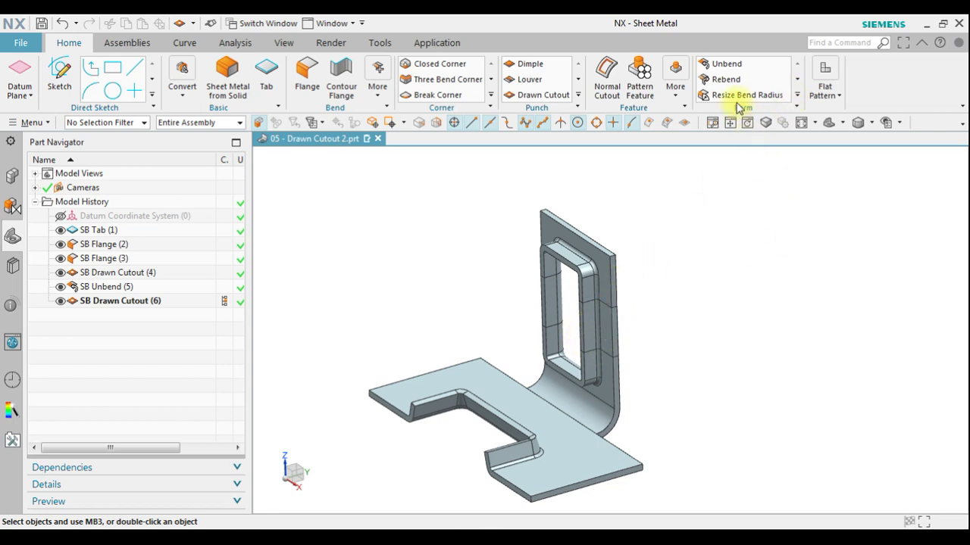
Rebend the four flattened bend faces to add SB Rebend (7) over the new cutout.
left_click(727, 80)
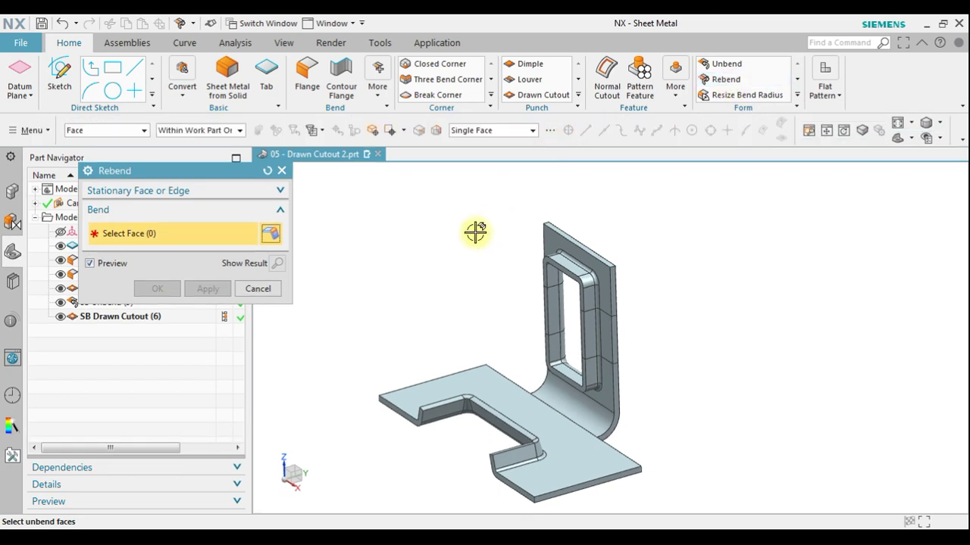
scroll(474, 232, "up", 2)
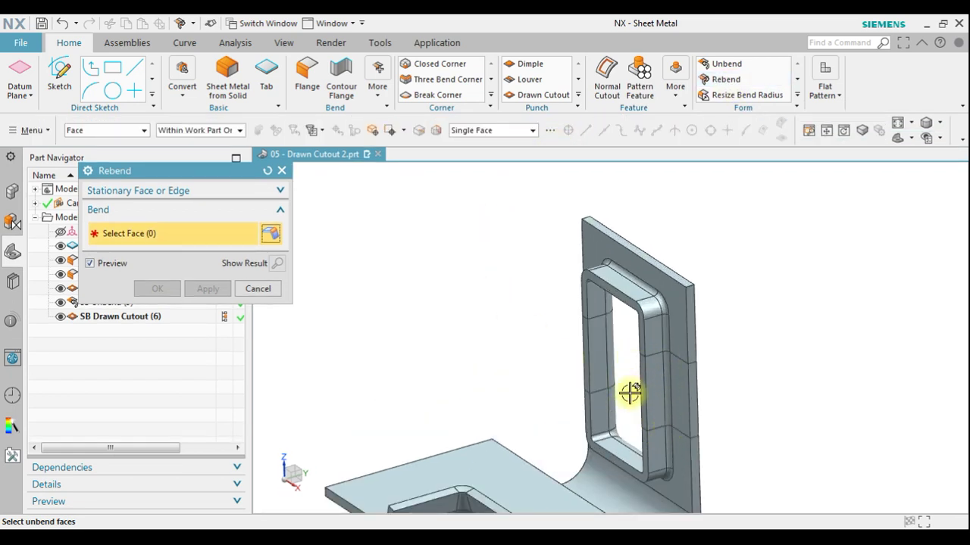
left_click(678, 381)
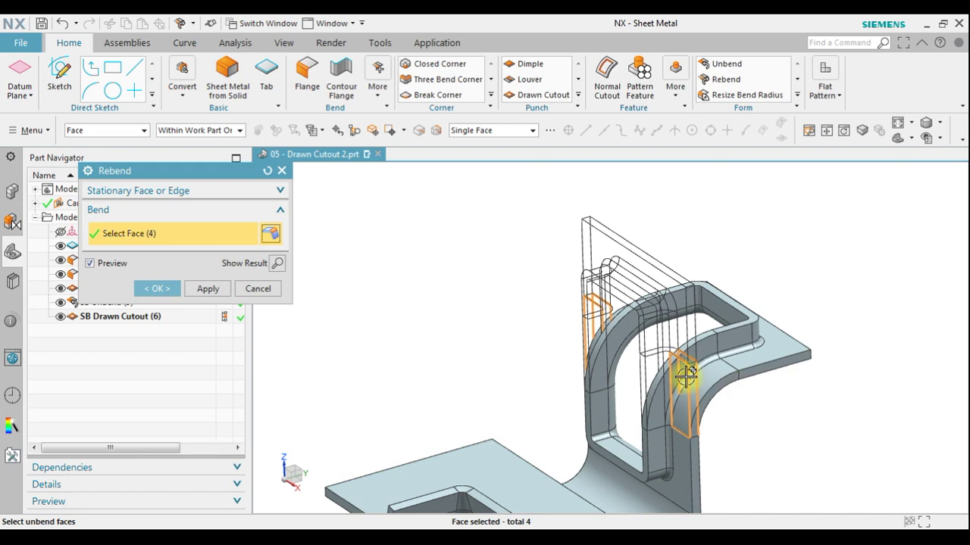
left_click(157, 288)
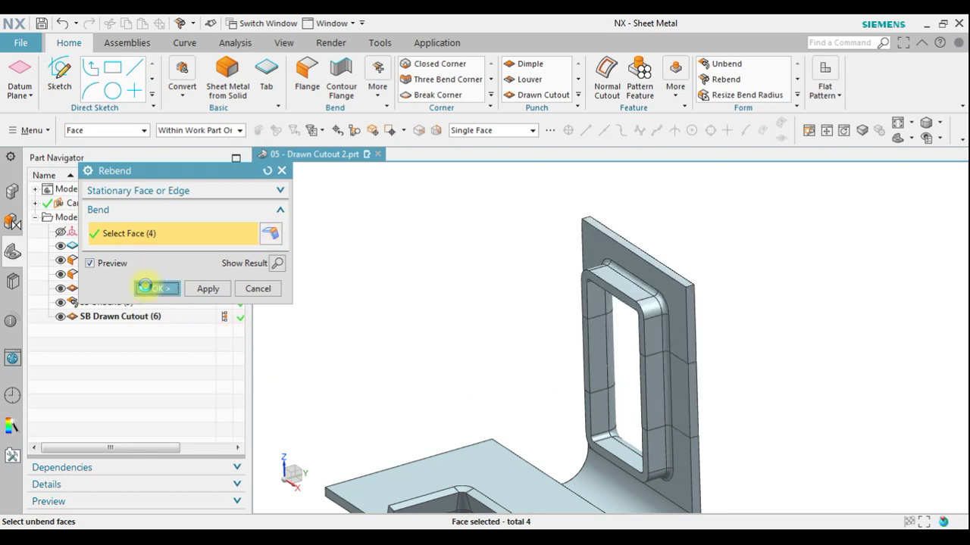
key("ctrl+f")
mouse_move(523, 297)
middle_mouse_down()
mouse_move(493, 281)
mouse_move(455, 281)
mouse_move(526, 290)
middle_mouse_up()
scroll(485, 325, "up", 2)
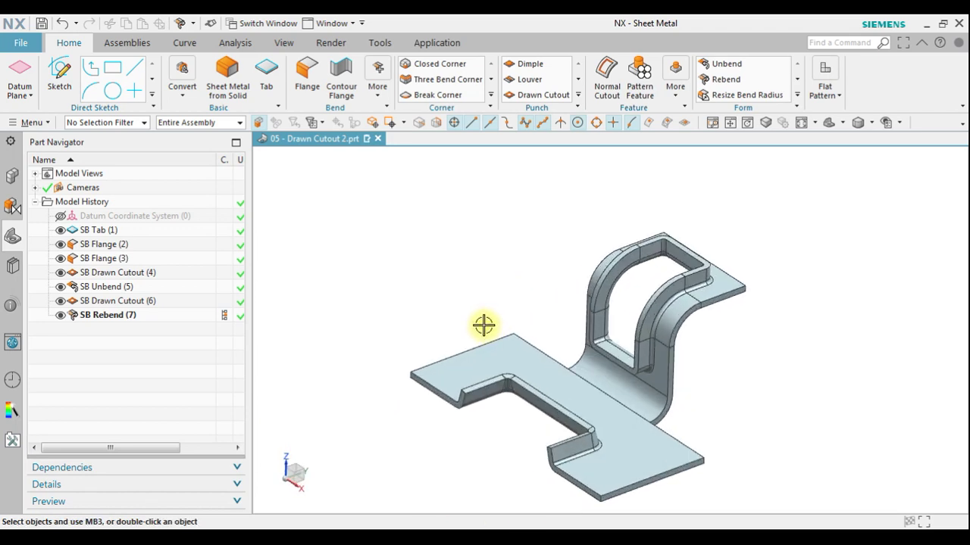